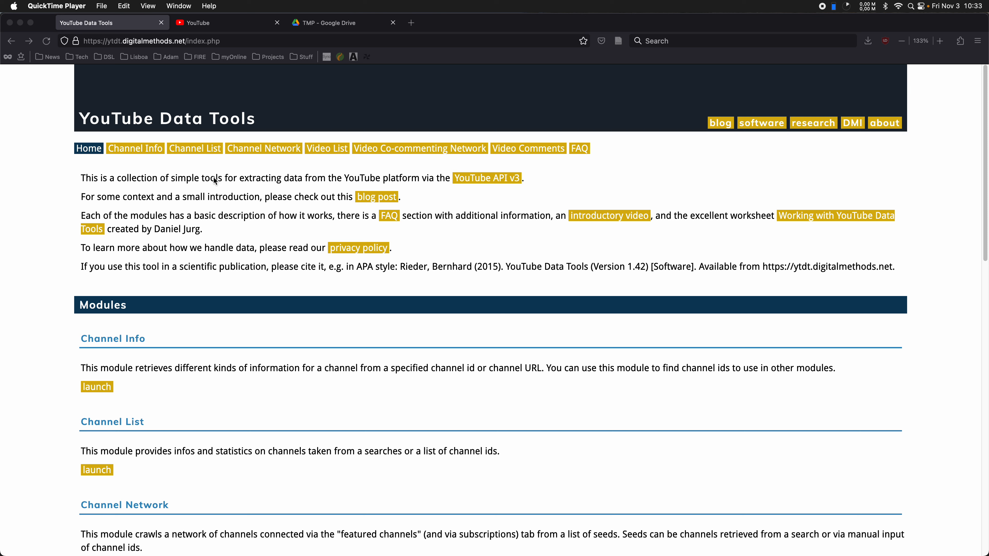
Step: Open the Channel List module and review its description and search parameters
click(201, 156)
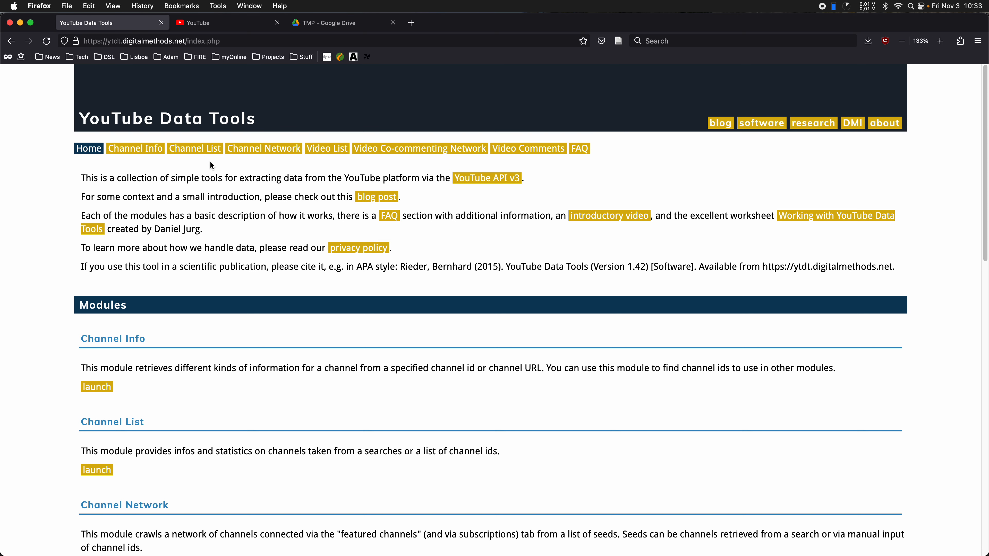
click(197, 150)
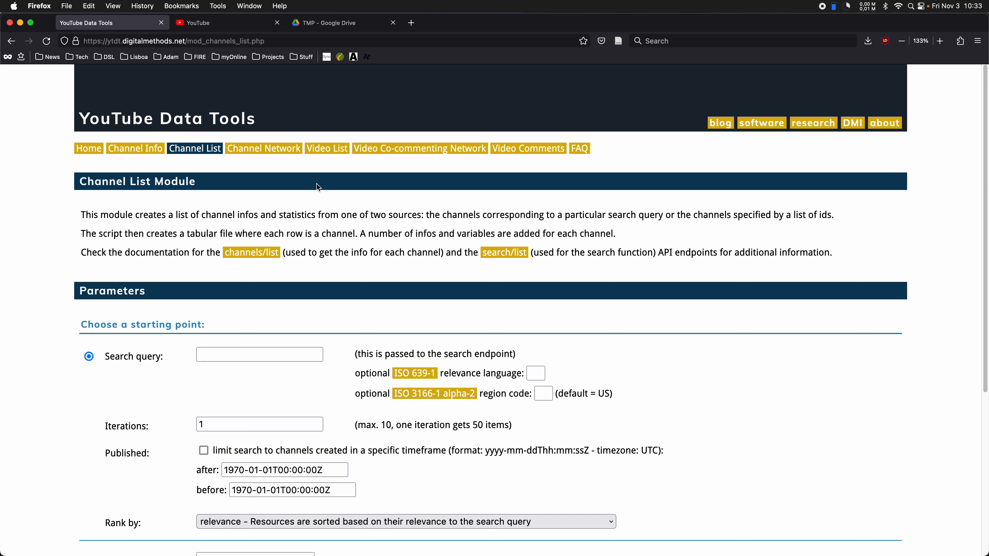
scroll(318, 188, down, 3)
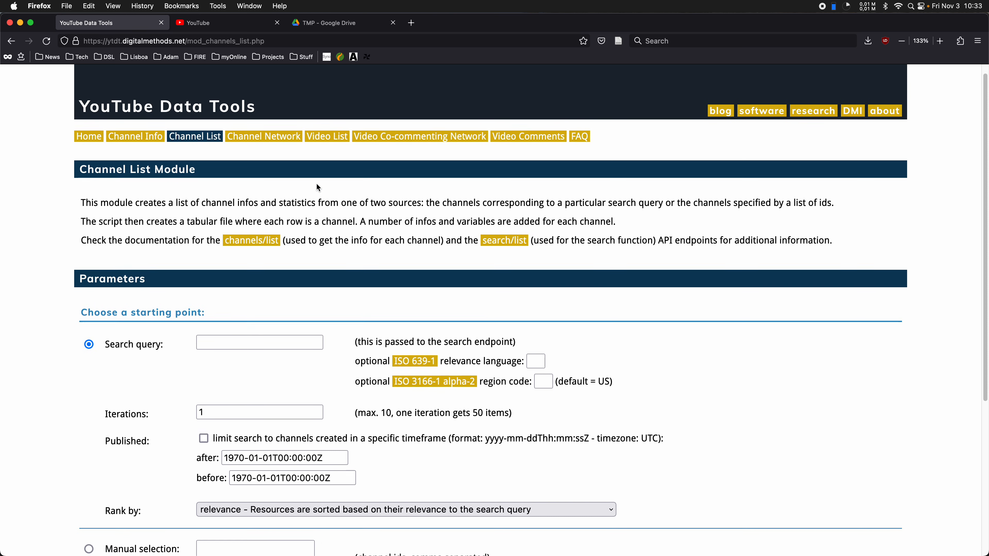
scroll(317, 183, down, 2)
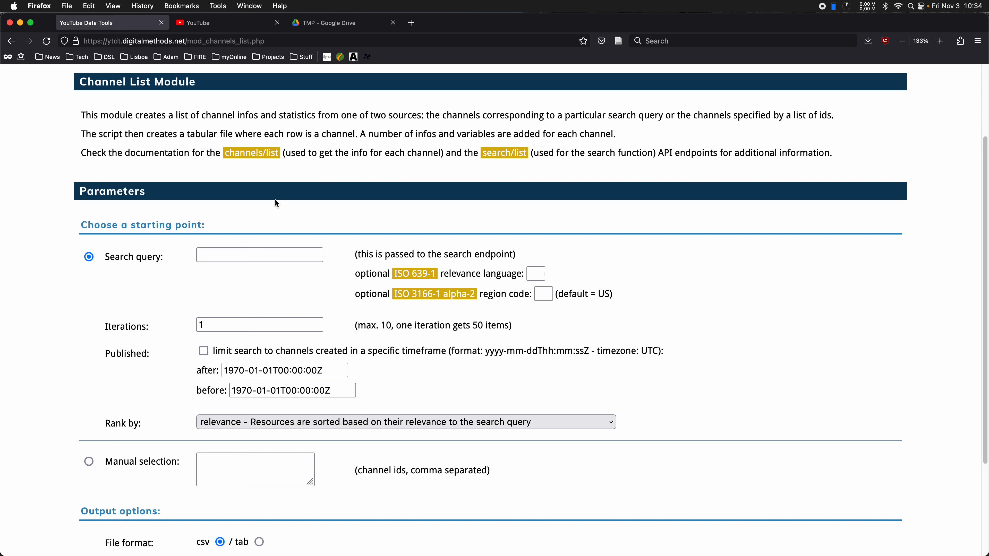
Step: Switch the starting point to manual selection and back to search query
click(89, 463)
scroll(108, 278, down, 2)
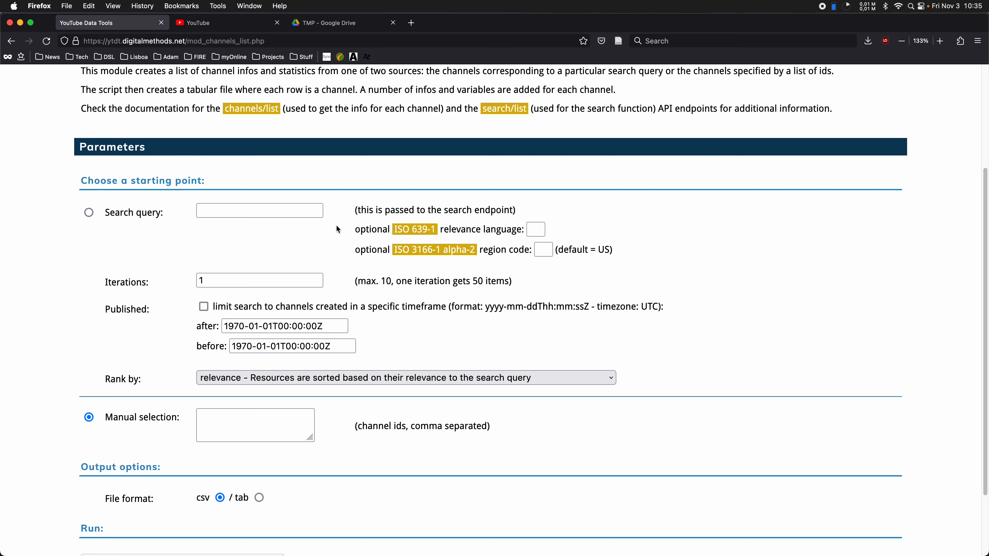
scroll(337, 229, up, 1)
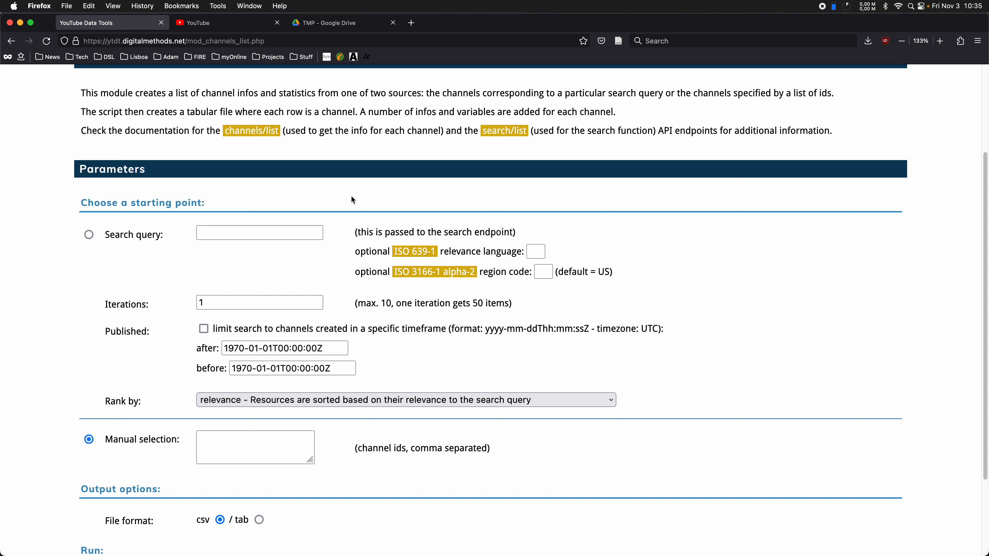
click(89, 235)
scroll(392, 177, up, 3)
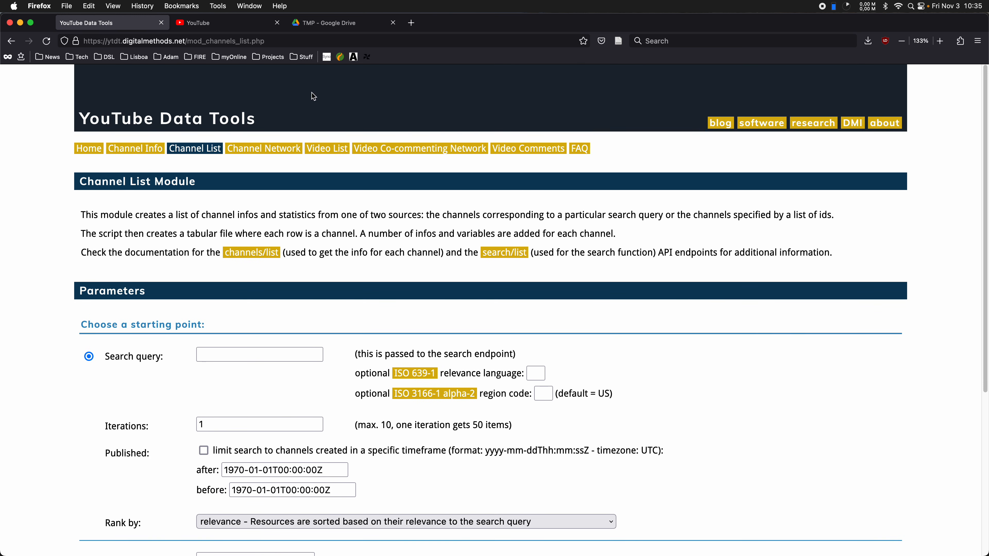
Step: Switch to YouTube and search for "israel palestine conflict"
click(231, 24)
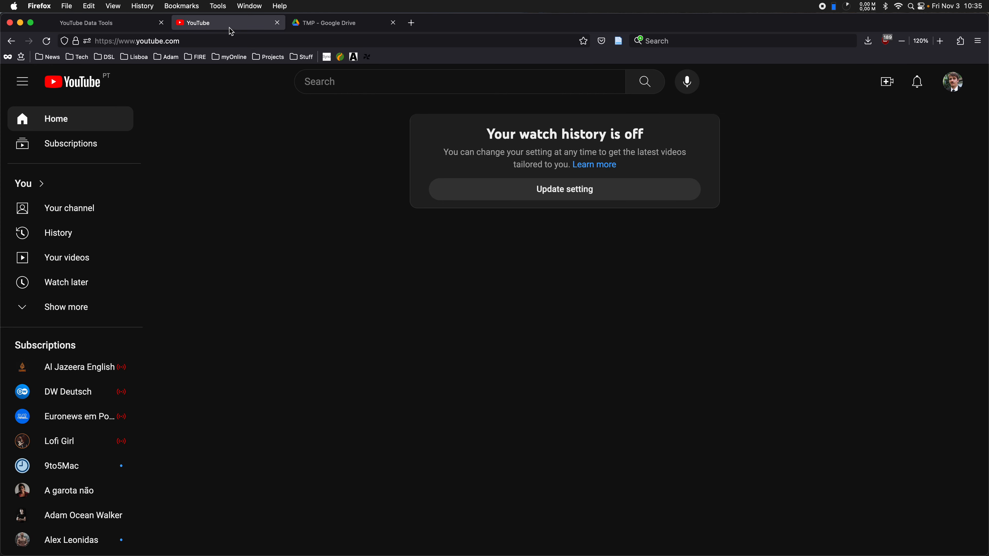
click(370, 87)
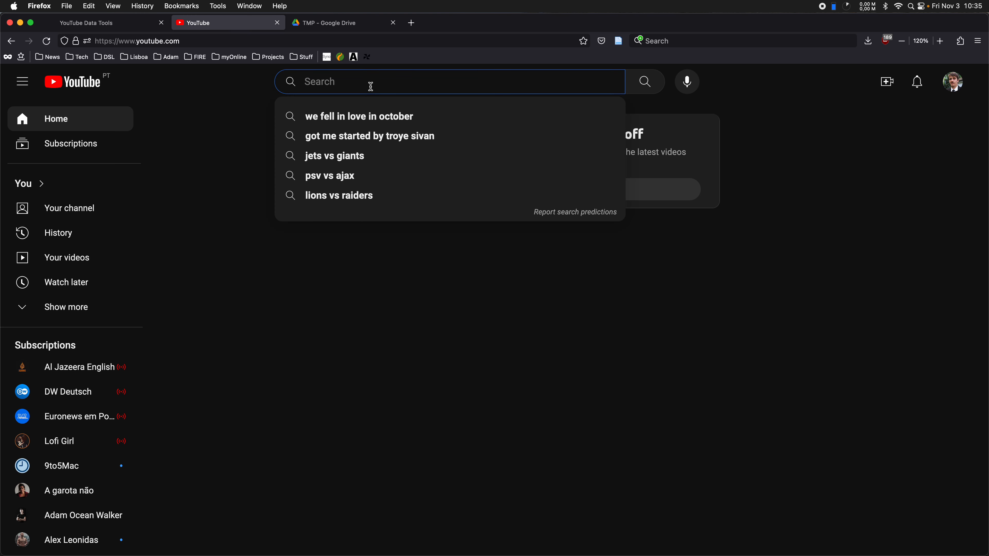
text(i)
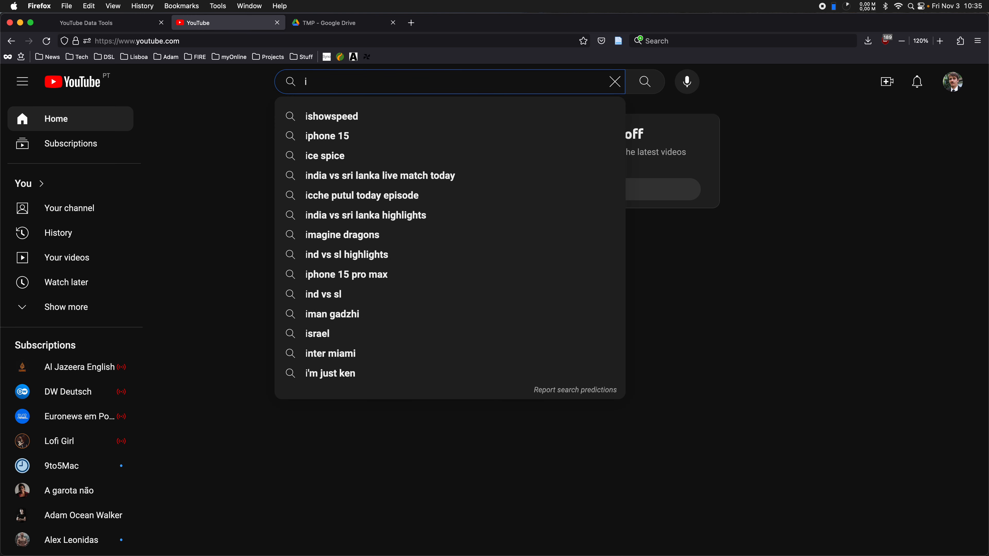
text(srael p)
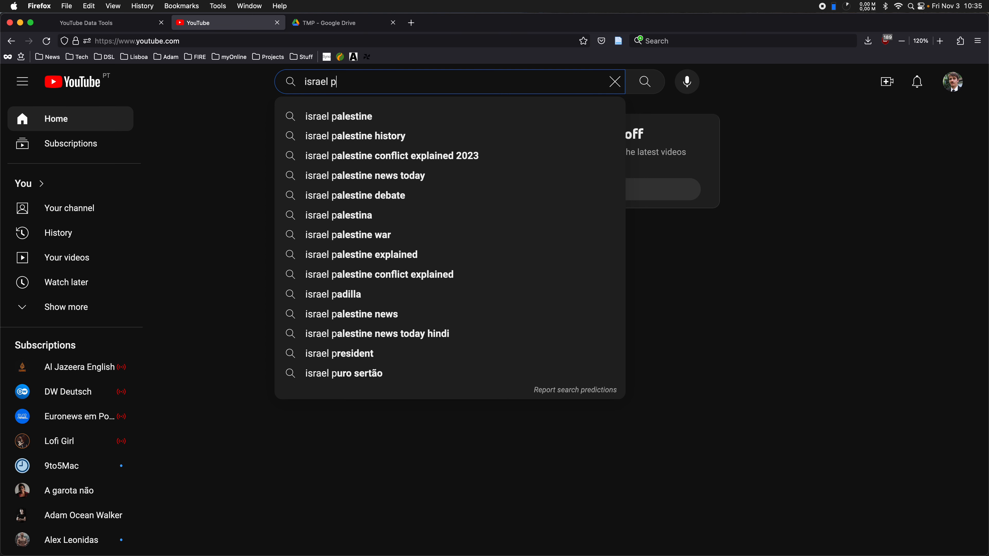
key(Down)
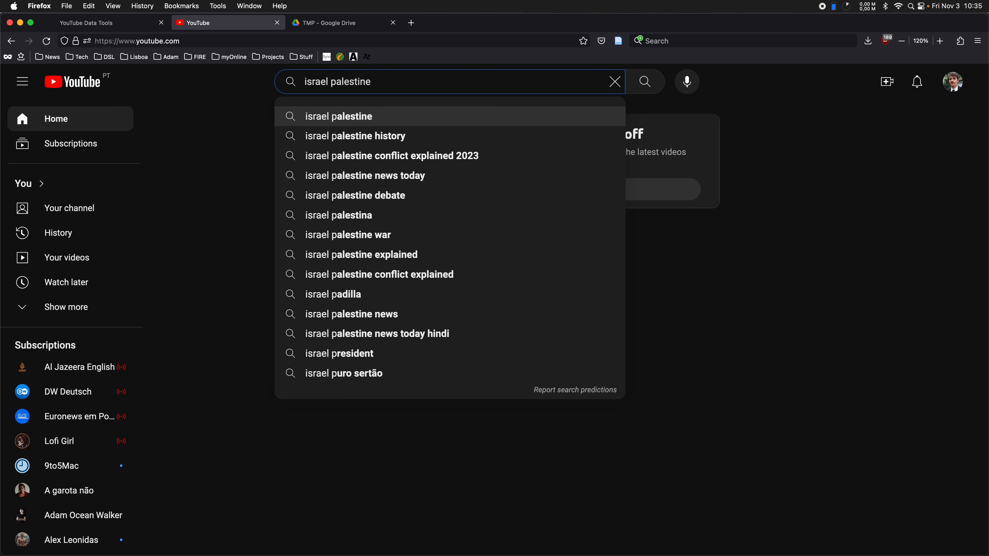
text(con)
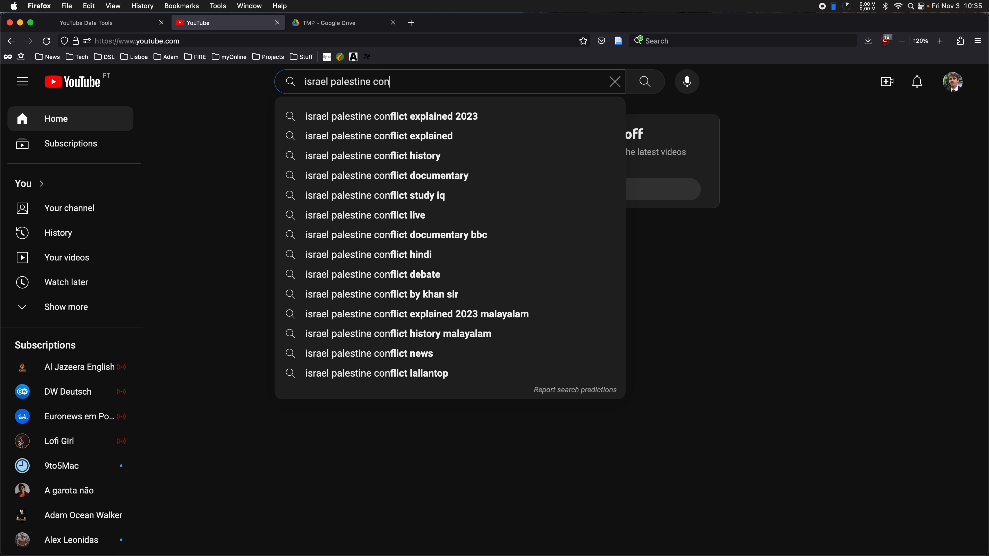
text(flict)
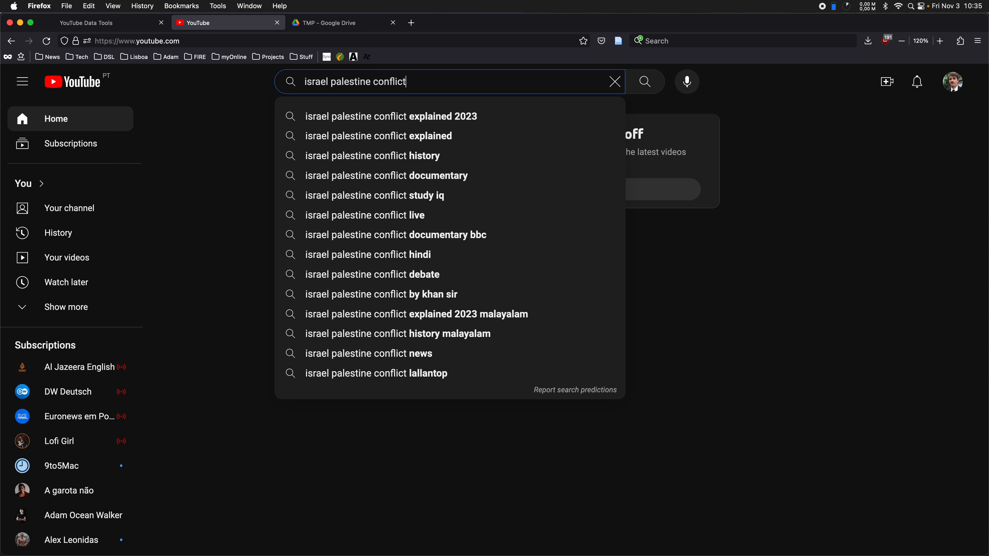
key(Return)
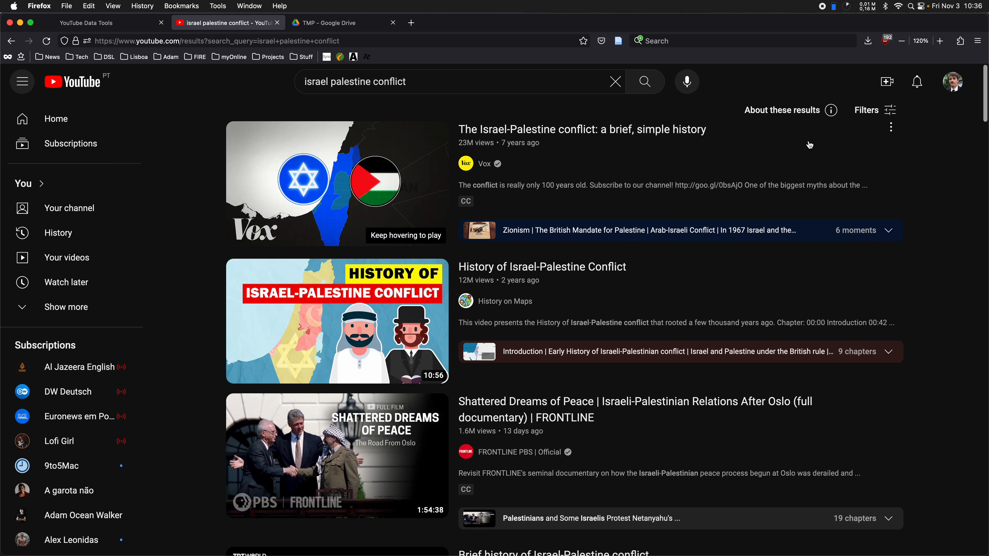
Step: Filter the YouTube results to channels and browse the list of matching channels
click(866, 113)
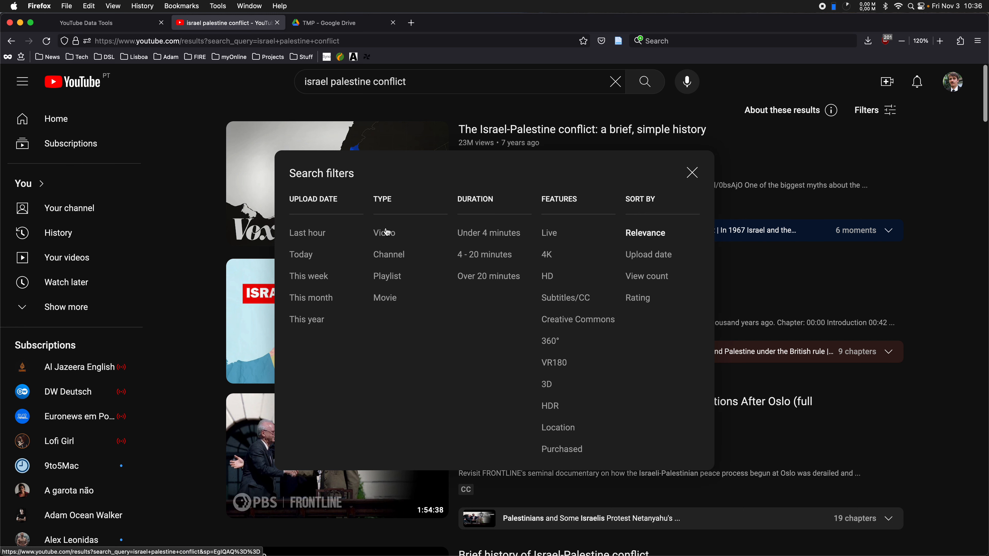
click(392, 258)
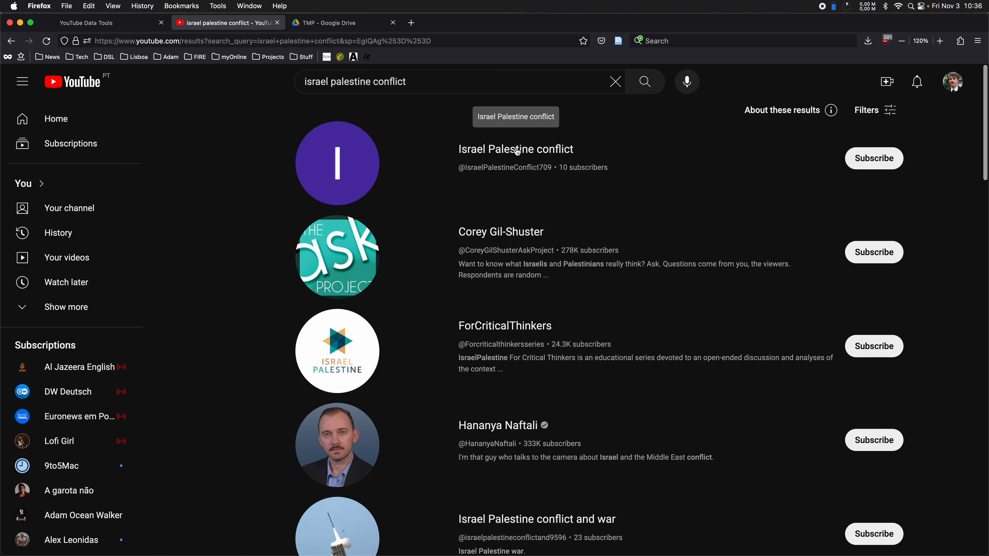
scroll(623, 160, down, 2)
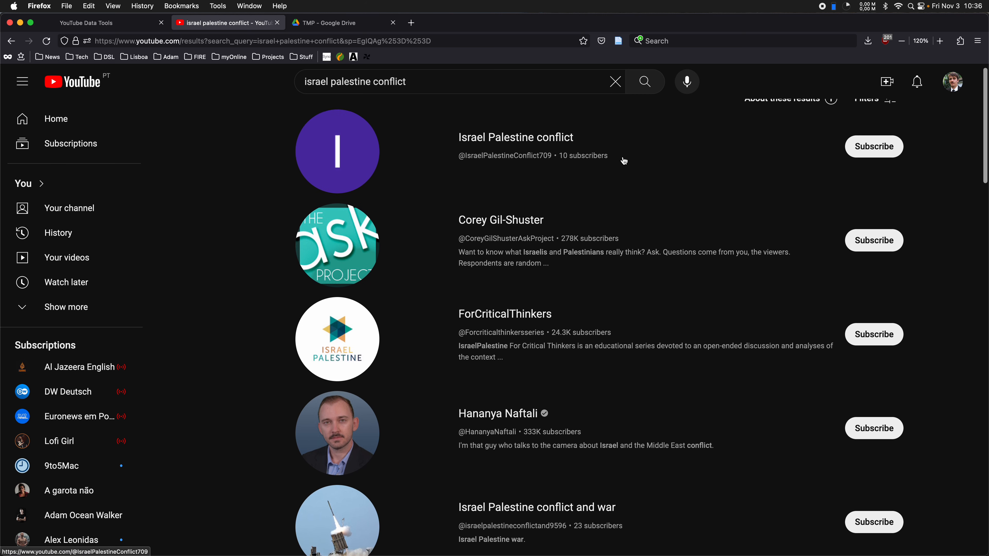
scroll(624, 161, down, 10)
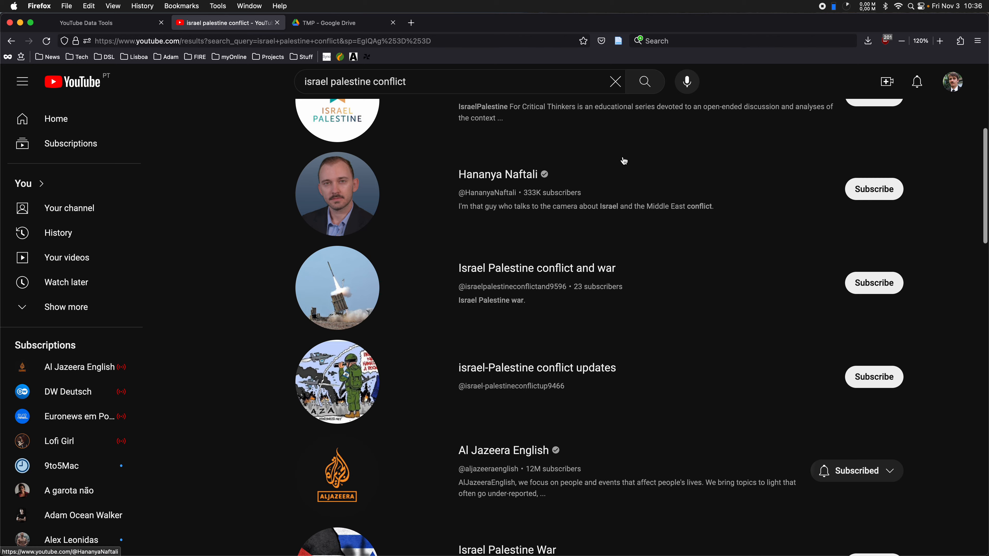
scroll(624, 161, down, 2)
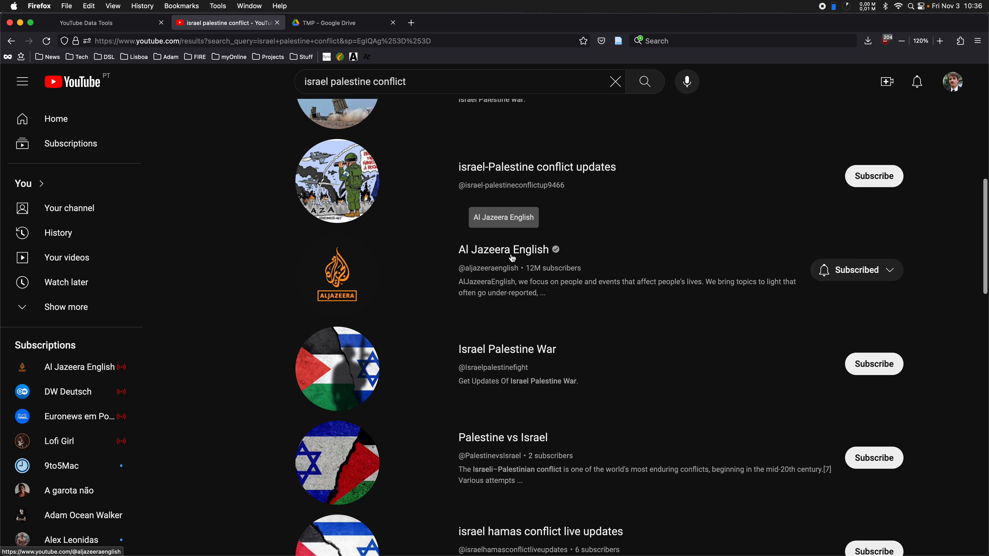
scroll(512, 259, up, 9)
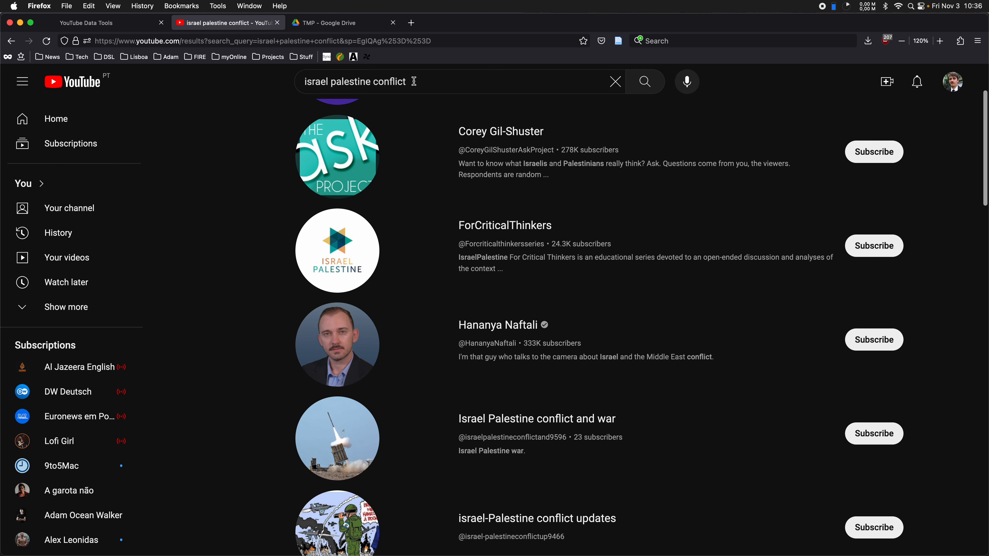
scroll(423, 83, up, 3)
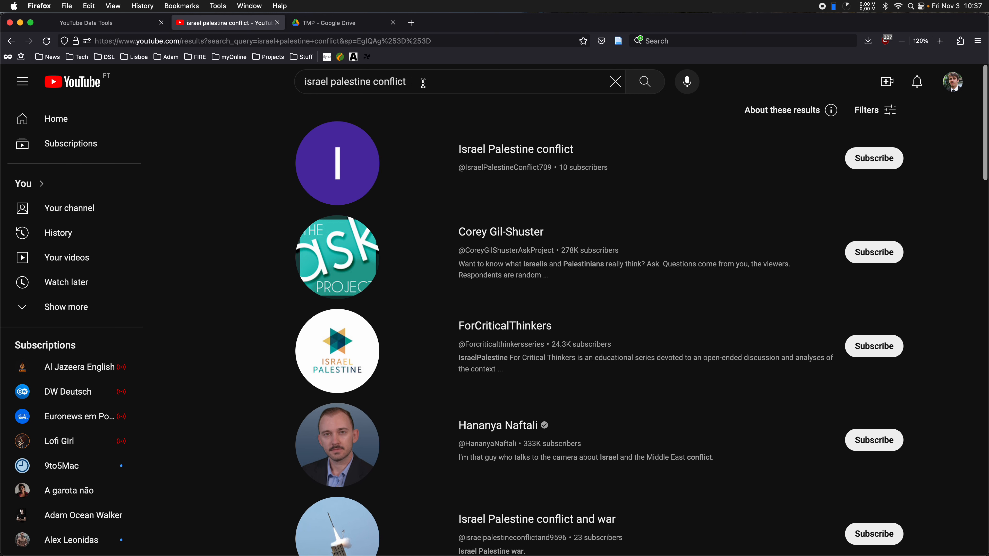
Step: Copy the YouTube search phrase "israel palestine conflict" into the search query field of the YouTube Data Tools Channel List module
drag(430, 82, 299, 83)
key(super+c)
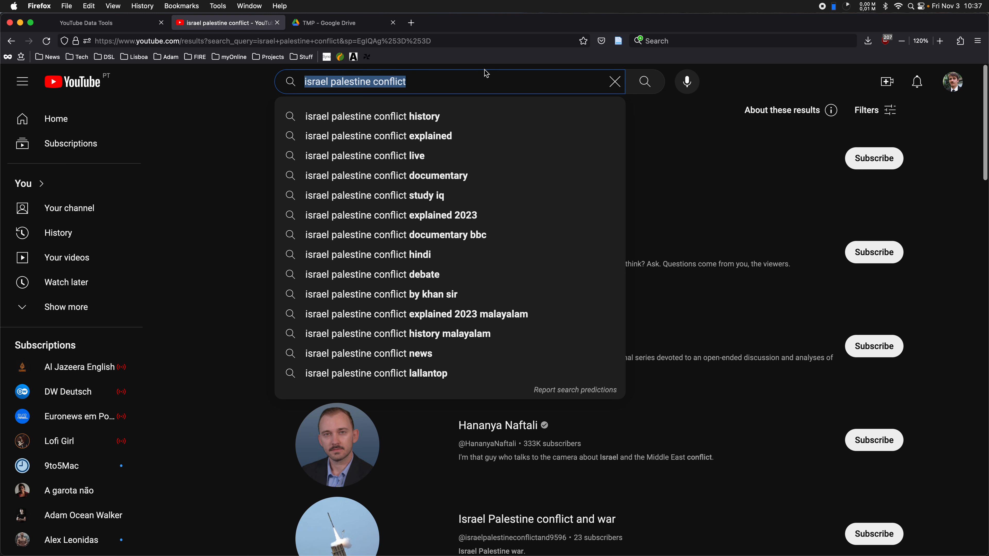
key(BackSpace)
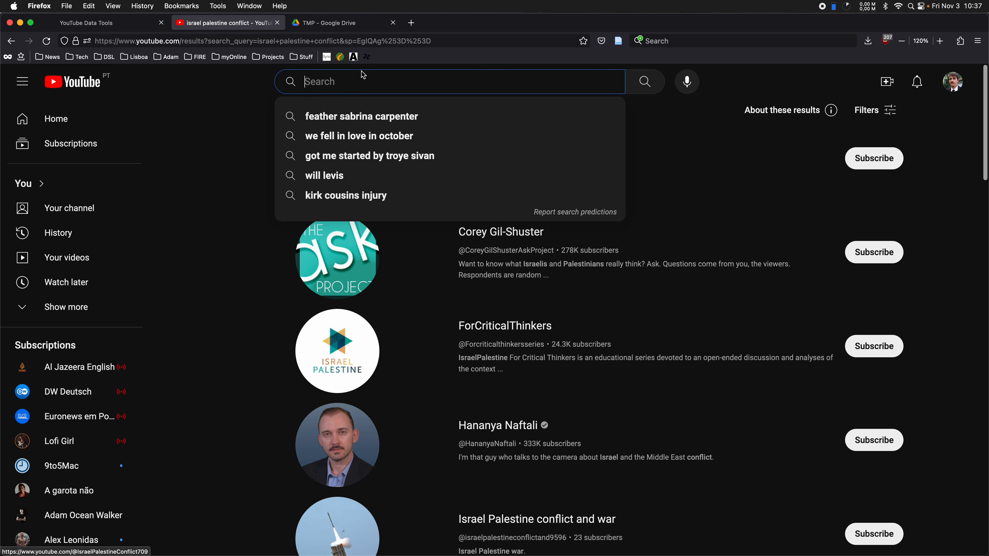
click(257, 124)
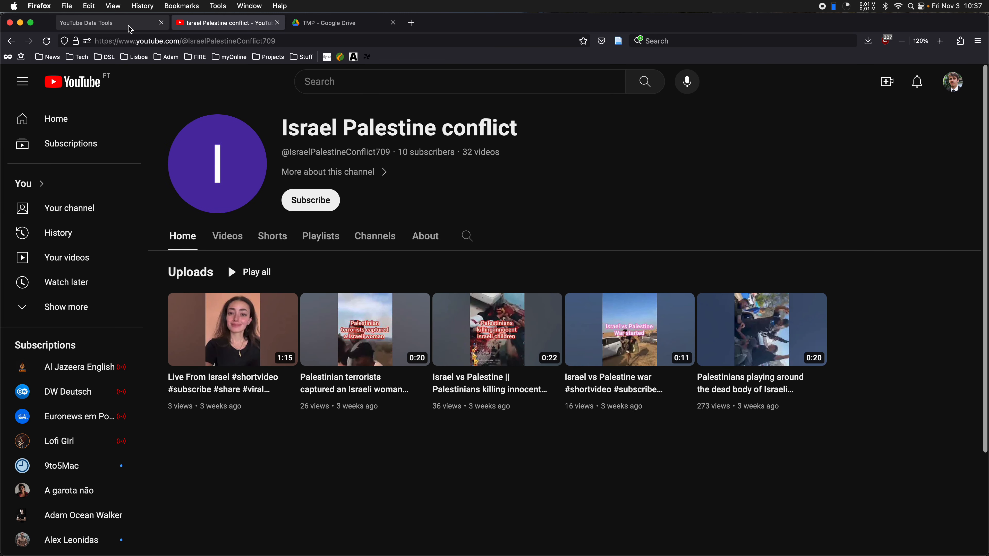
click(130, 29)
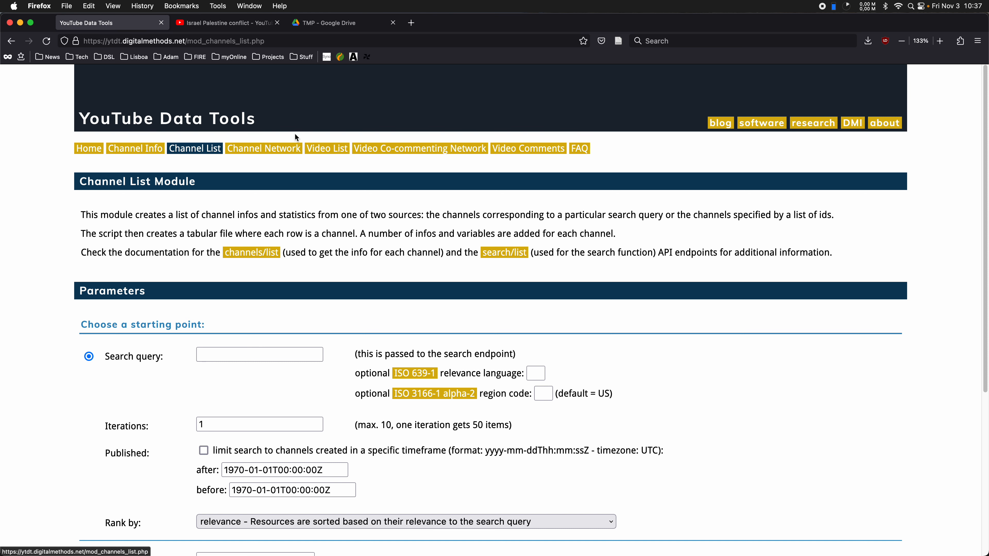
scroll(295, 134, down, 3)
scroll(297, 137, down, 3)
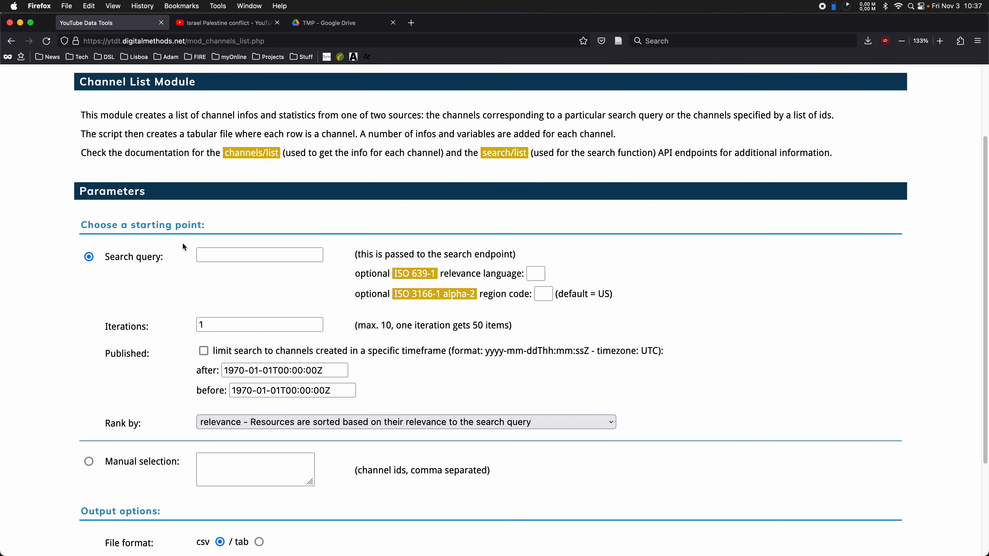
click(267, 255)
key(super+v)
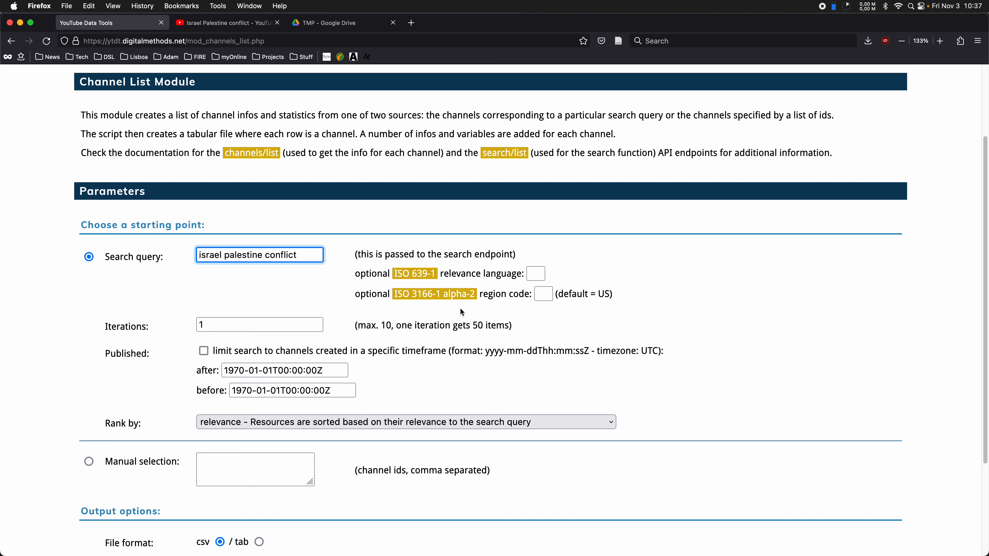
Step: Try fr as the optional relevance language and clear the field
click(541, 273)
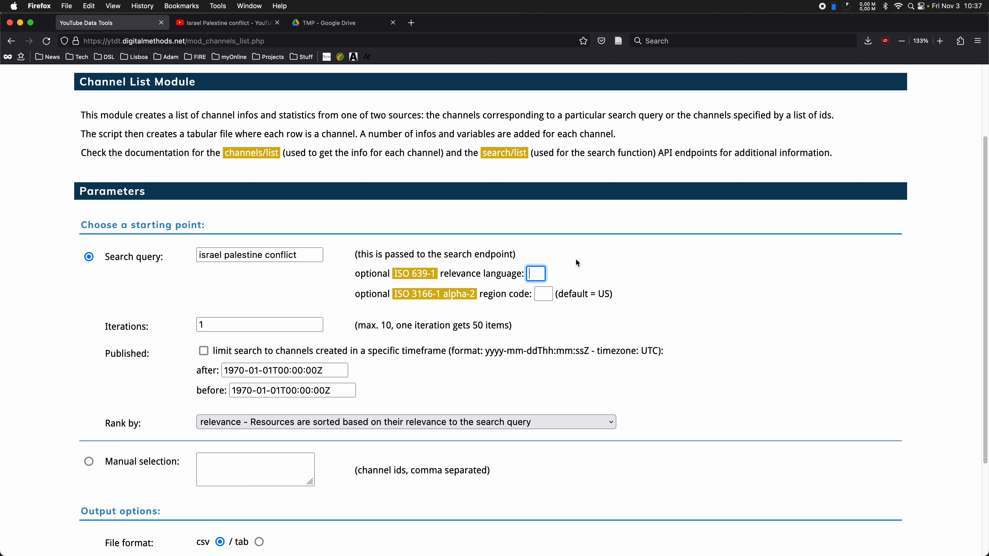
text(fr)
key(BackSpace)
key(BackSpace)
Step: Set the number of iterations for the channel search to 2
click(276, 329)
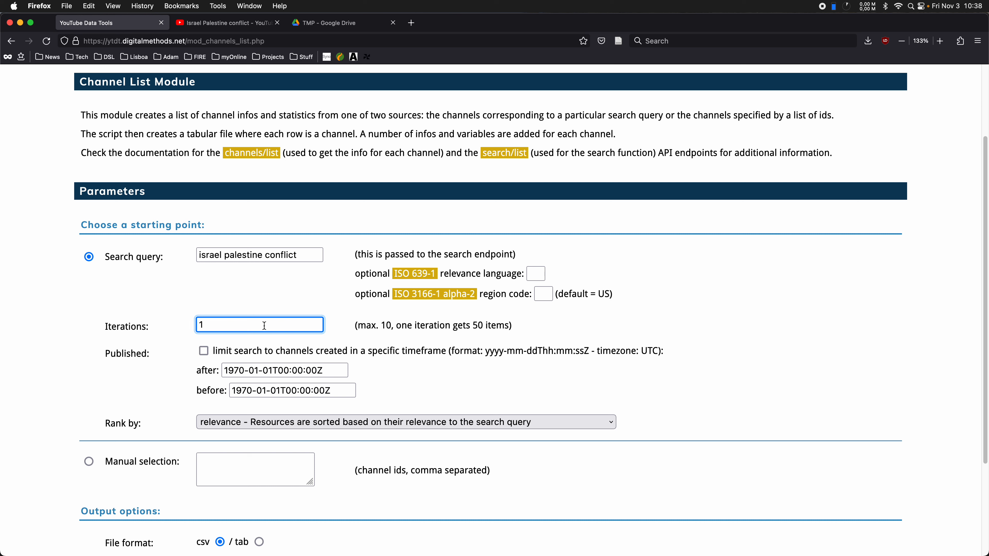
key(BackSpace)
text(2)
key(BackSpace)
text(10)
key(BackSpace)
key(BackSpace)
text(2)
Step: Limit the search to channels created in a specific timeframe and set the year of the before date to 2015
scroll(267, 276, down, 3)
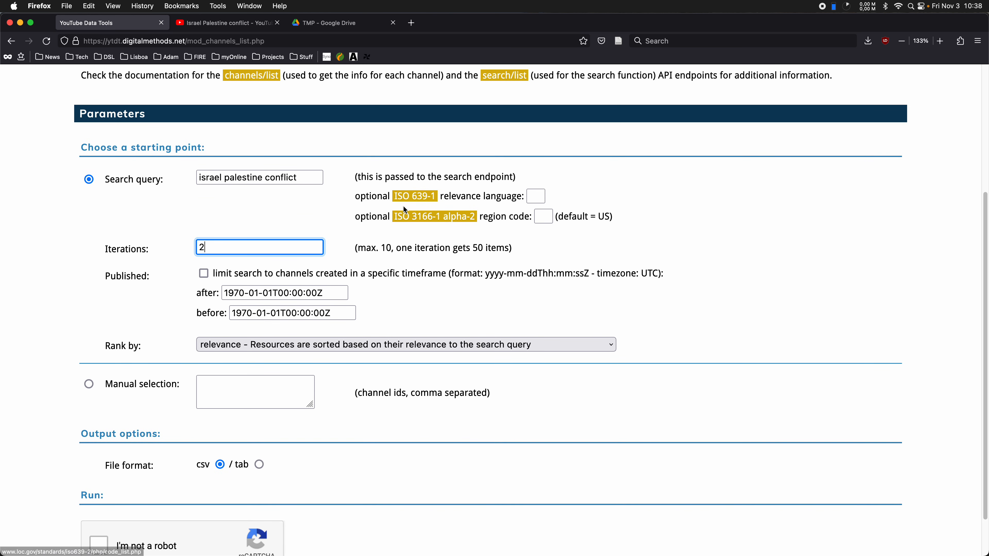
scroll(413, 234, down, 2)
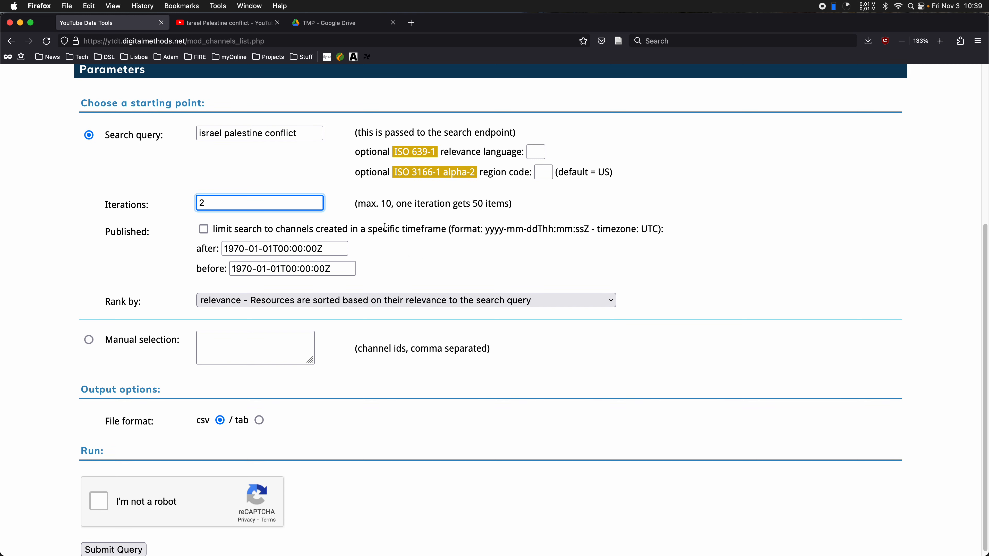
click(212, 230)
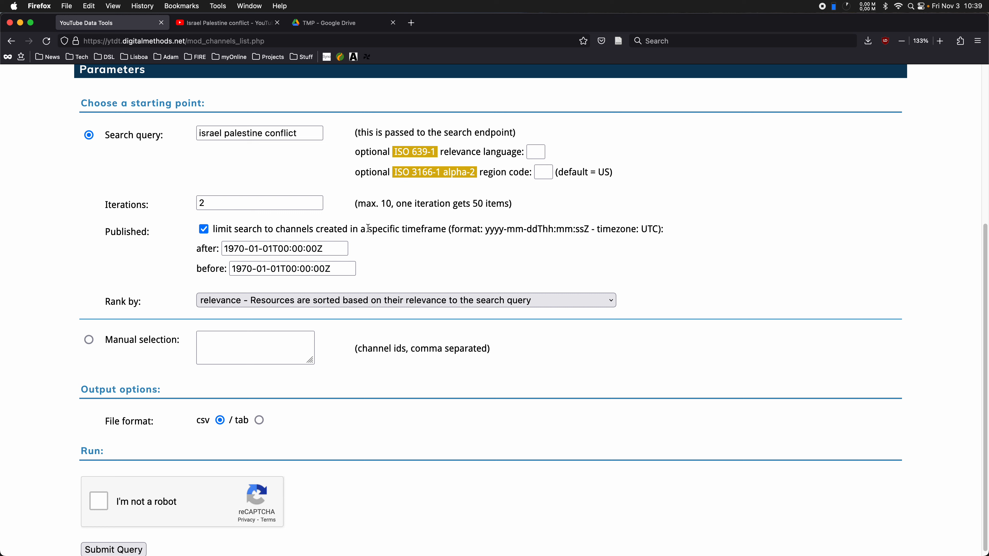
click(253, 269)
drag(253, 268, 227, 266)
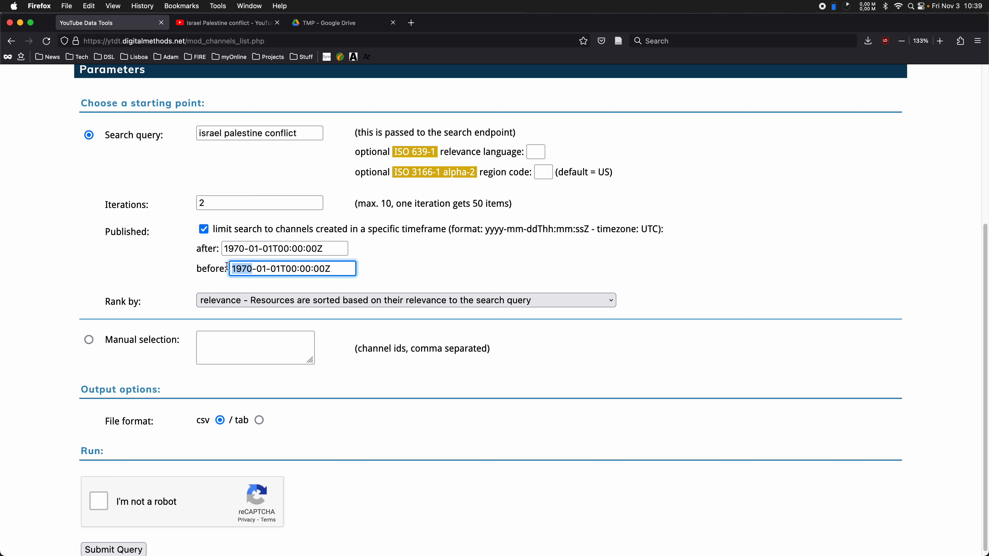
text(2015)
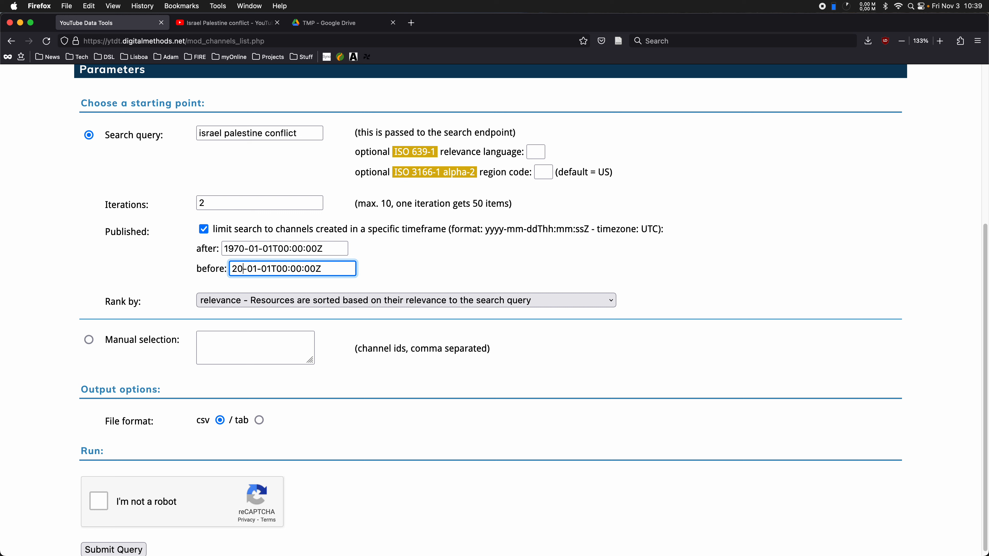
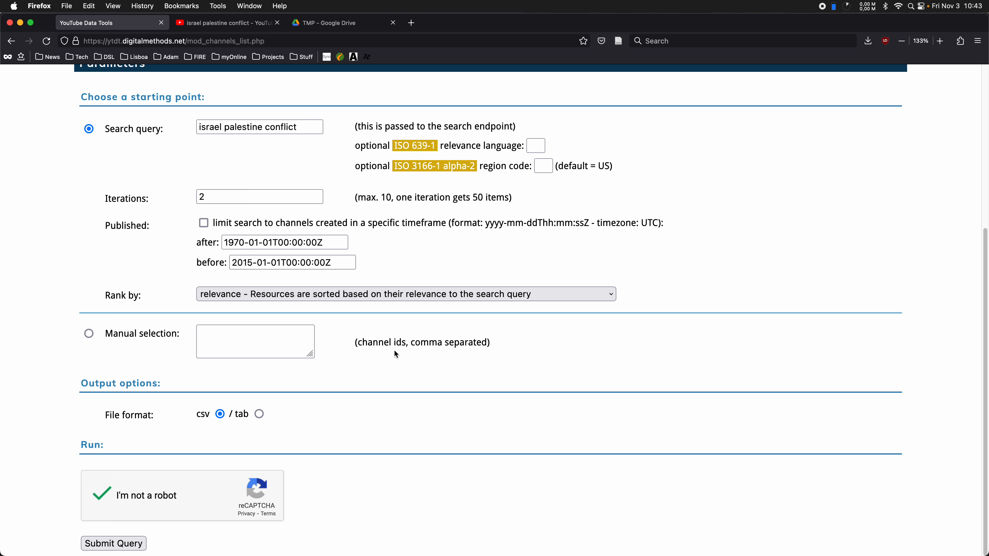
Step: Submit the channel list query and download the resulting file channelsearch_channels97_2023_11_03-10_43_23.csv
scroll(394, 354, up, 1)
scroll(396, 355, down, 1)
click(114, 543)
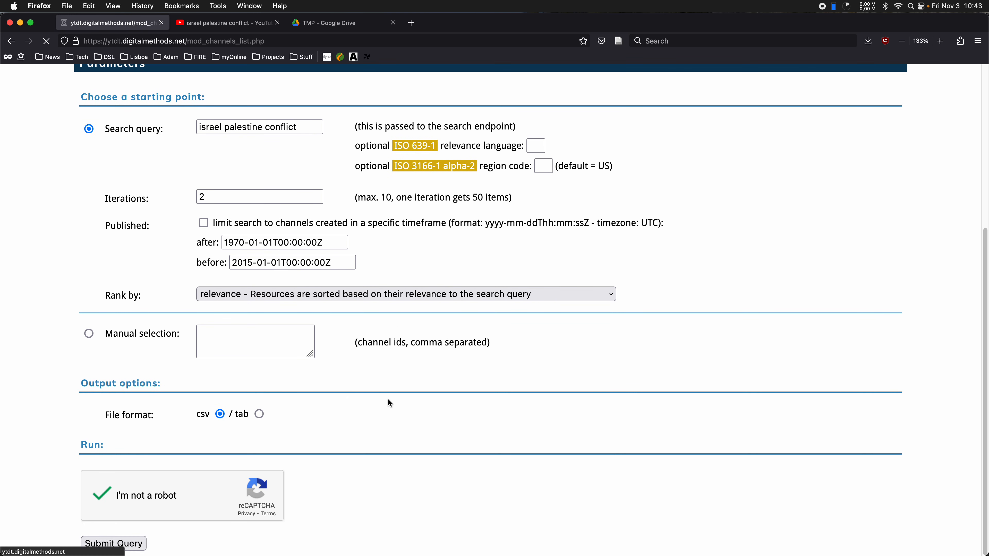
scroll(395, 394, down, 15)
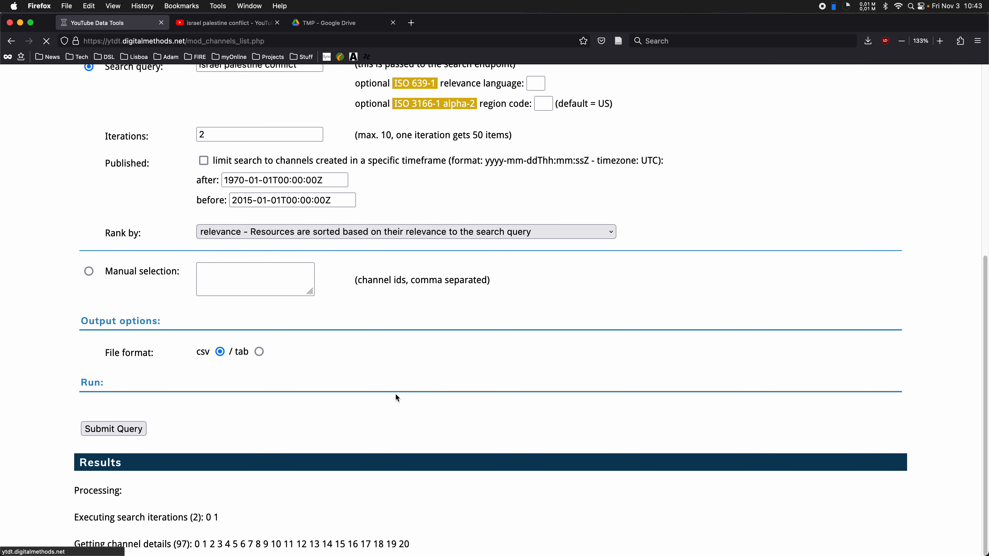
drag(206, 518, 220, 518)
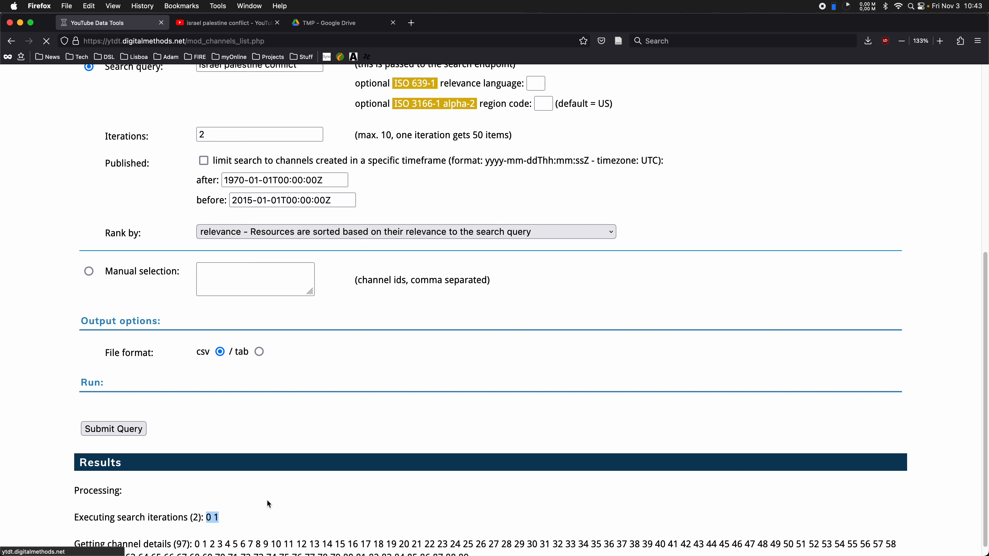
scroll(269, 505, down, 3)
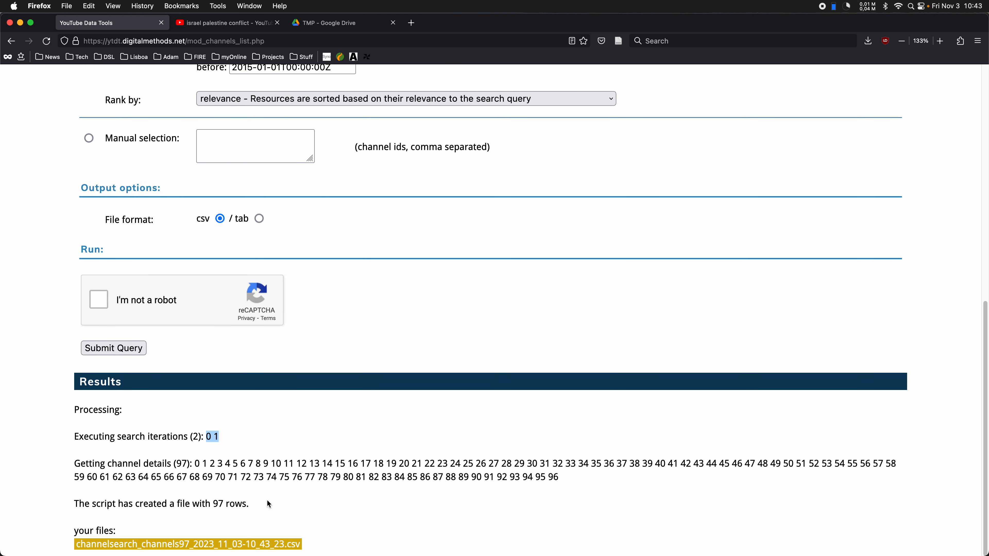
double_click(219, 504)
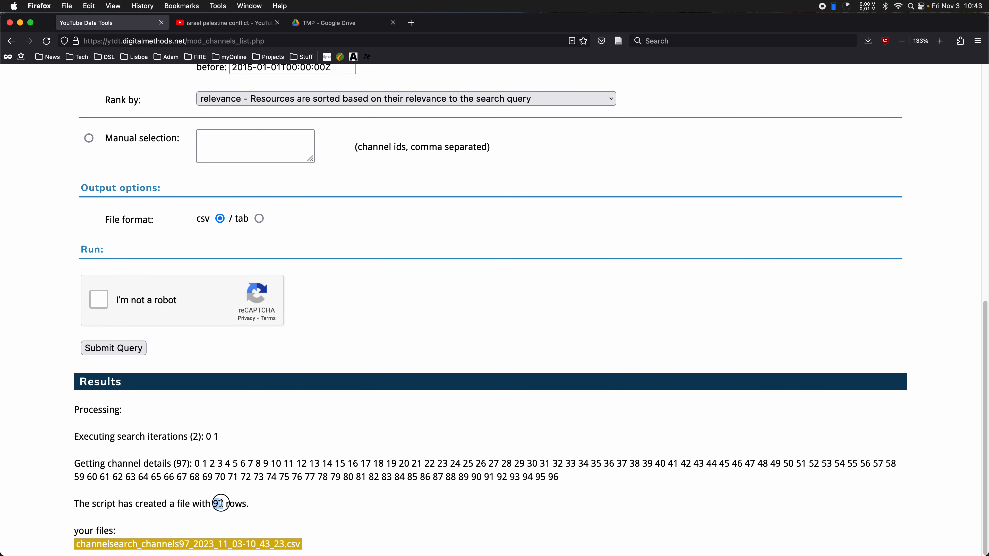
click(261, 548)
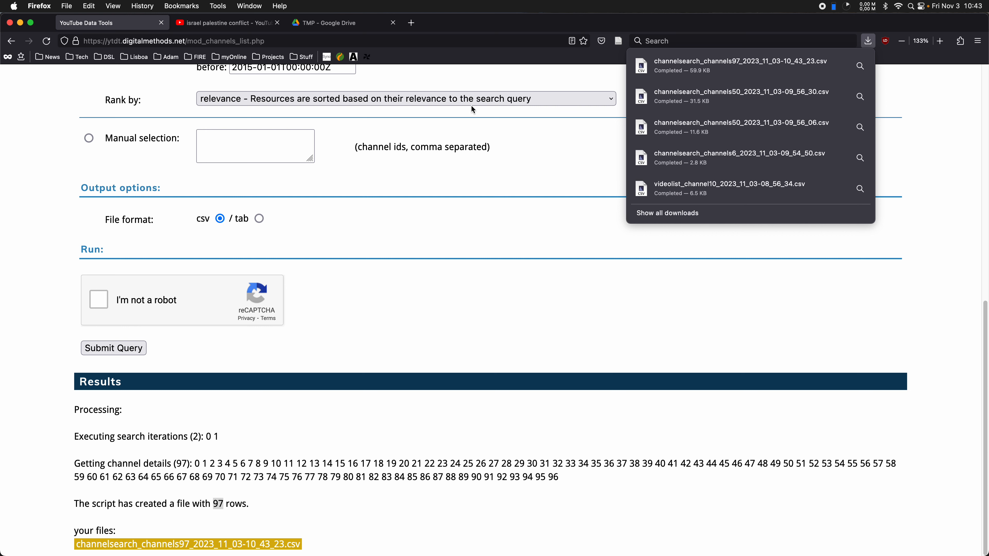
Step: Switch to Google Drive and upload the downloaded channelsearch_channels97_2023_11_03-10_43_23.csv into the TMP folder
click(337, 23)
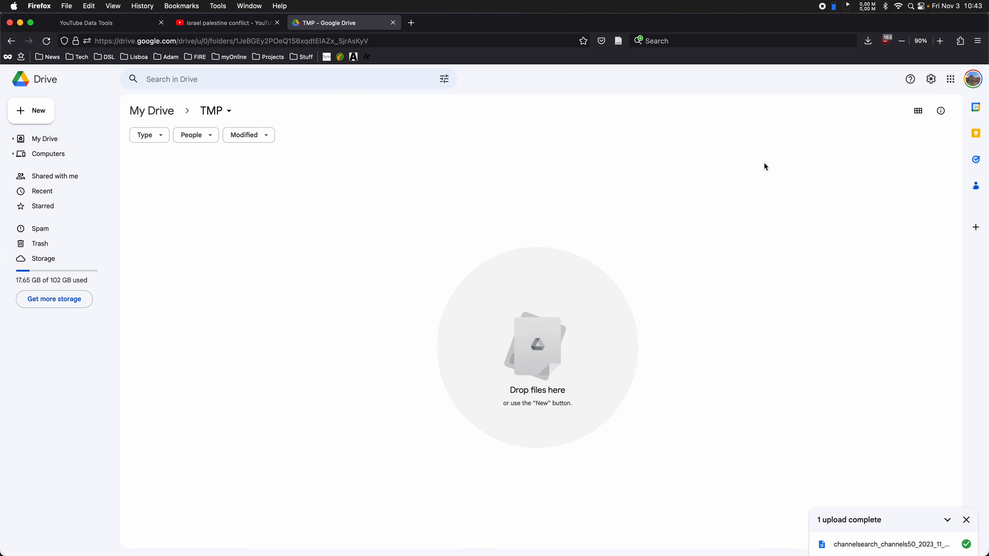
click(868, 41)
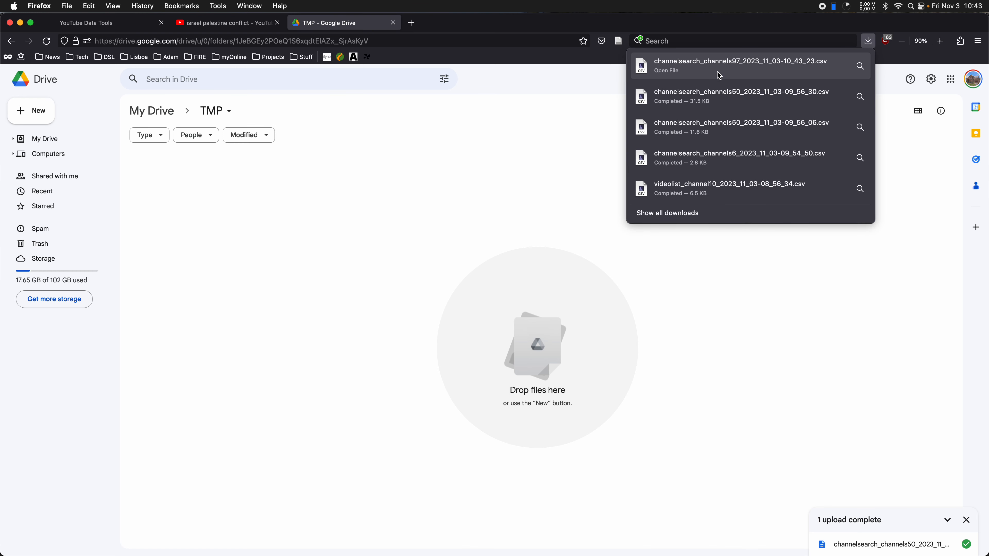
drag(721, 72, 416, 207)
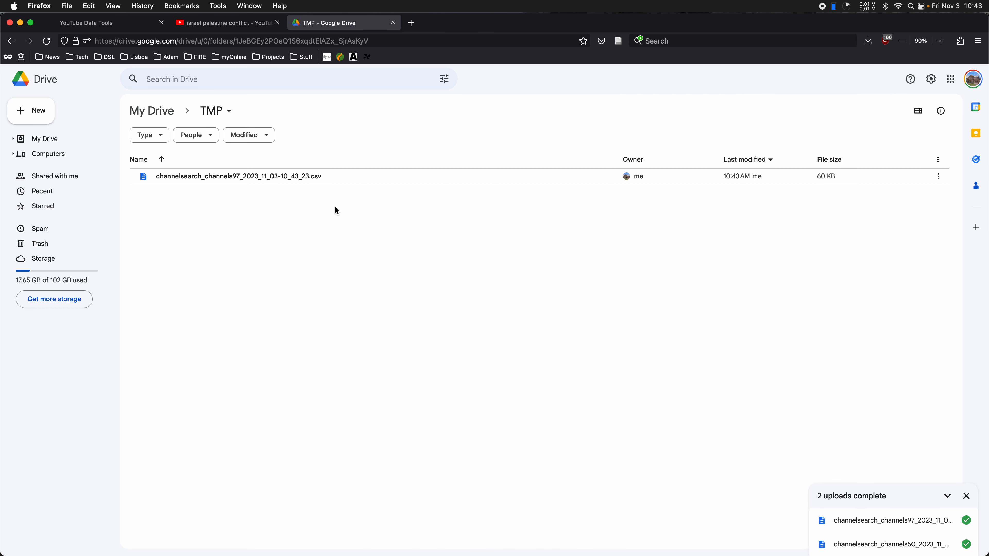
Step: Preview the uploaded channel list CSV in Google Drive at an enlarged size and look through its rows
double_click(304, 178)
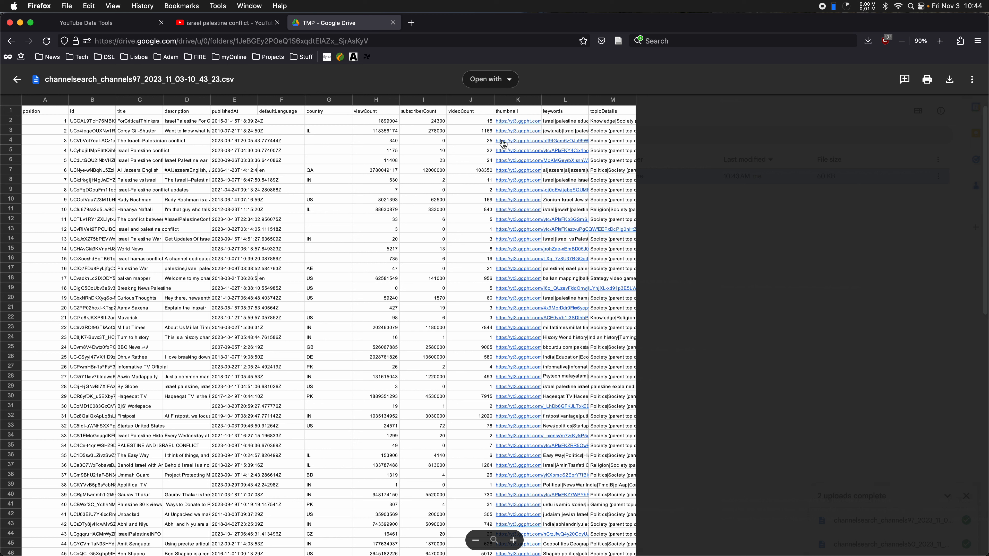
click(941, 41)
click(941, 42)
click(941, 41)
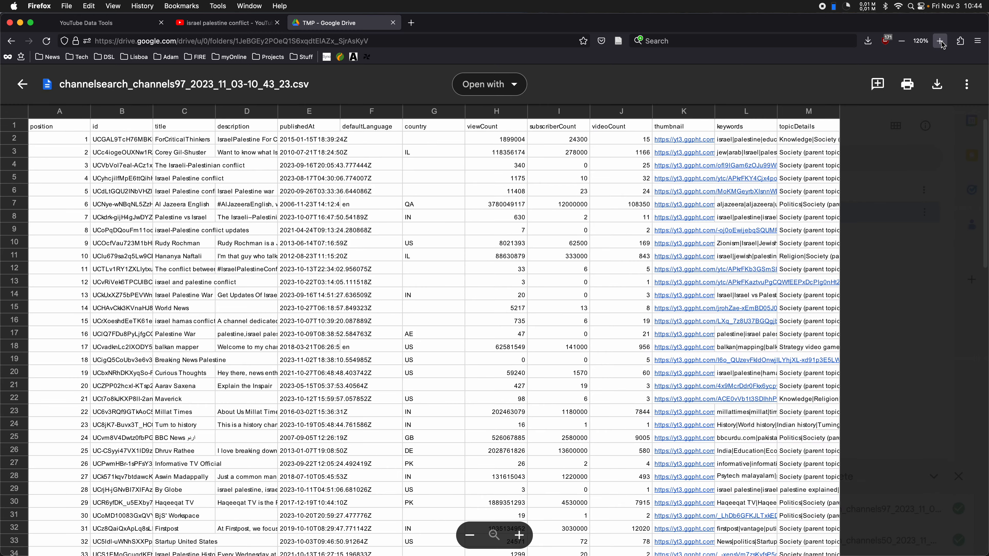
click(941, 41)
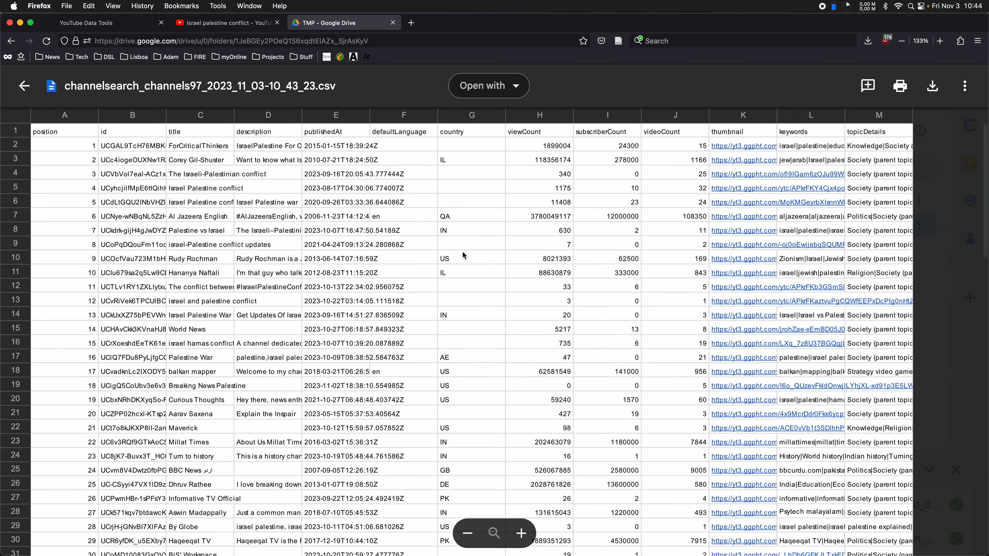
scroll(463, 253, down, 5)
scroll(463, 254, down, 4)
scroll(463, 254, up, 9)
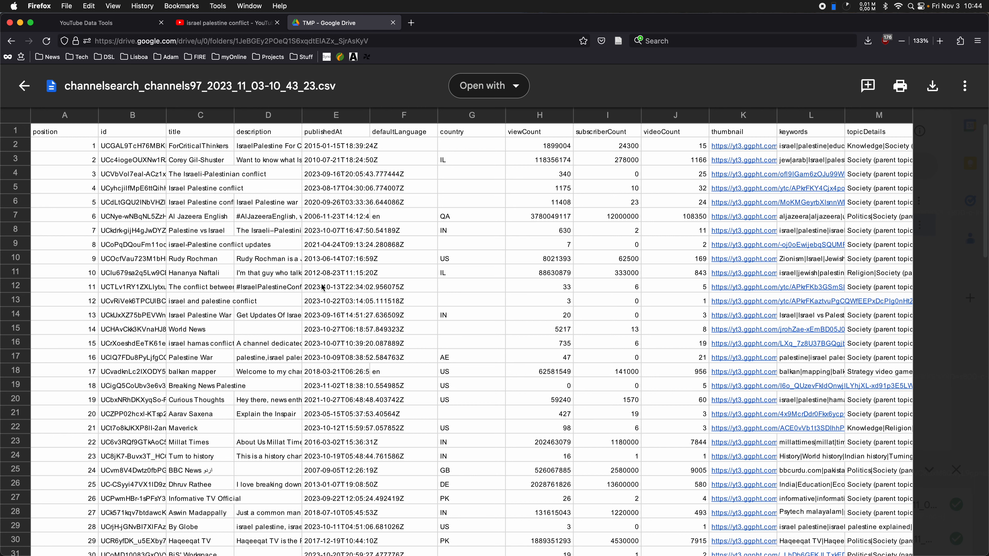
Step: Open the channel list CSV as a spreadsheet in Google Sheets at a readable size
click(484, 89)
click(511, 156)
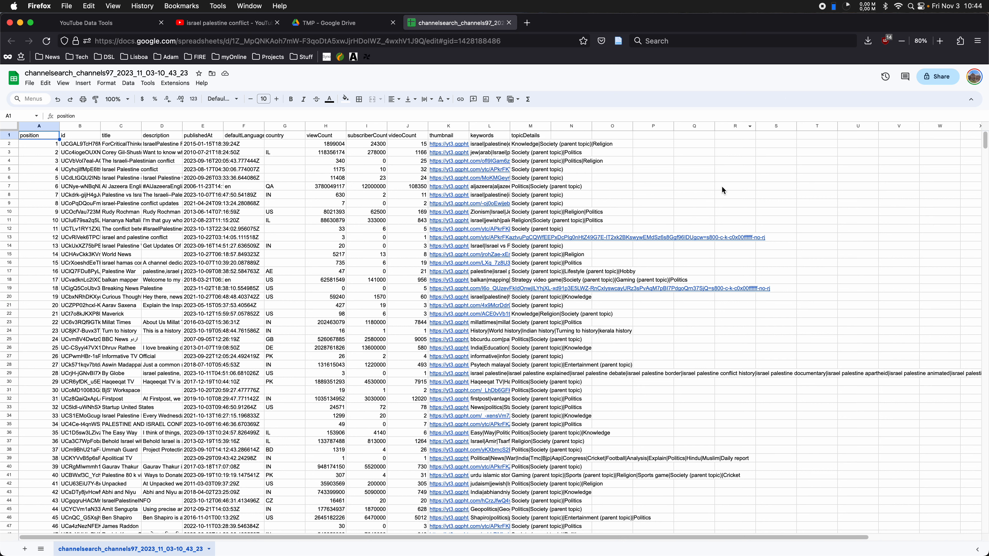
click(940, 41)
click(940, 40)
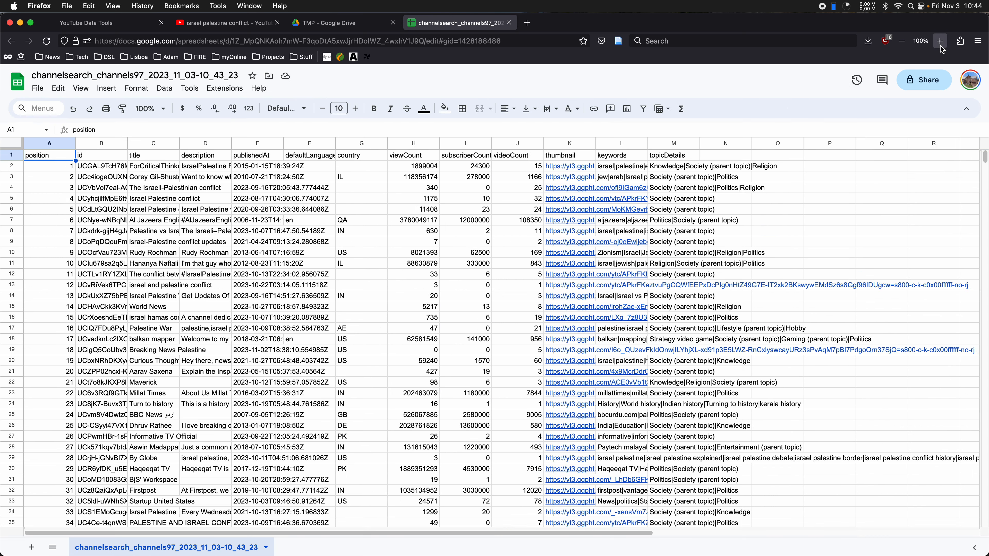
click(940, 41)
click(941, 41)
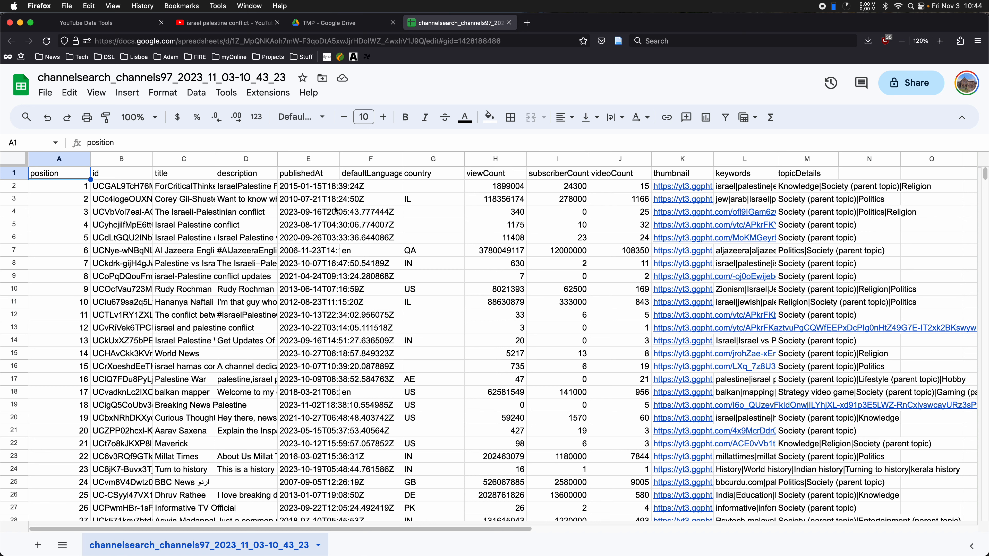
Step: Widen the title column in the spreadsheet so that longer channel names fit
scroll(336, 211, down, 1)
scroll(336, 211, up, 1)
scroll(514, 233, down, 1)
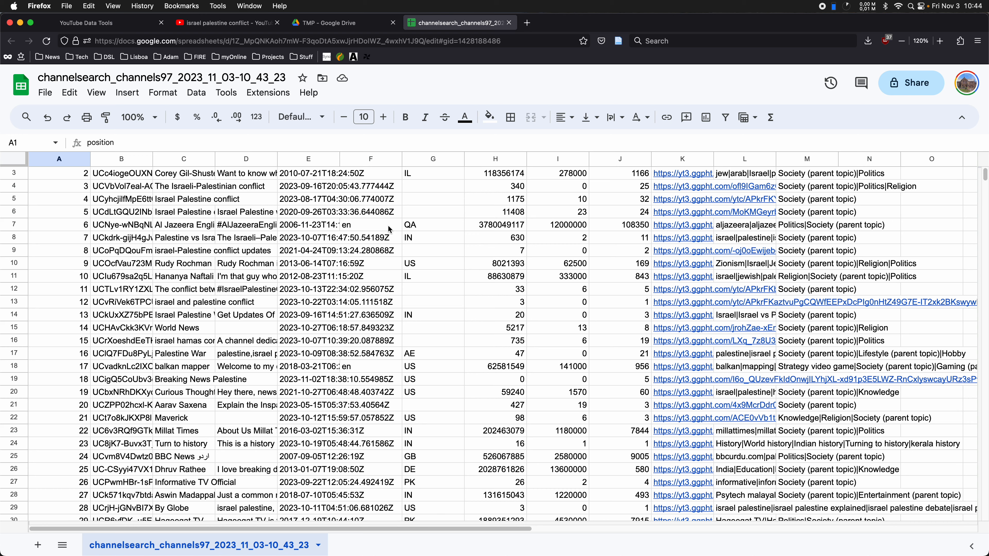
scroll(323, 246, up, 1)
drag(214, 159, 267, 159)
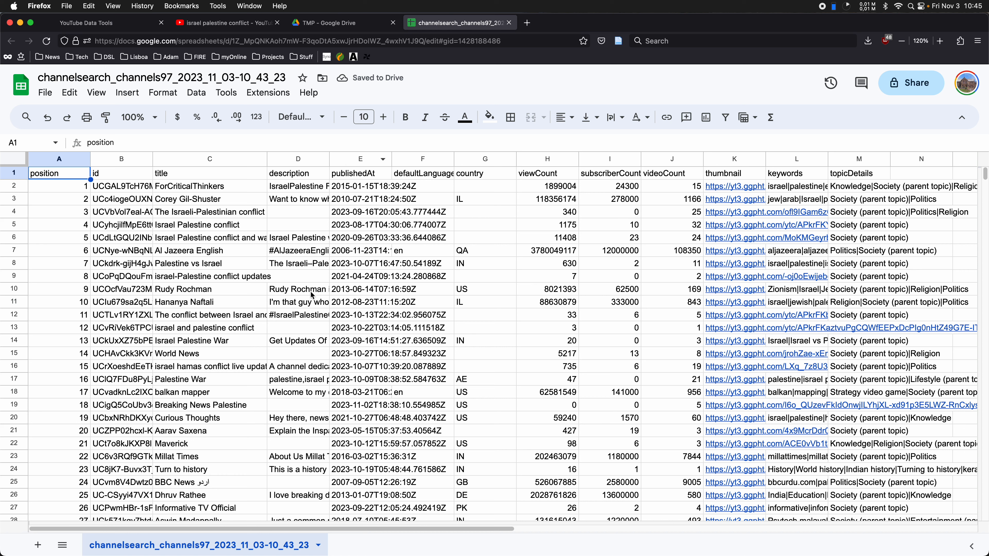
Step: Examine the first channel's id and the blank cells in the country column
click(117, 189)
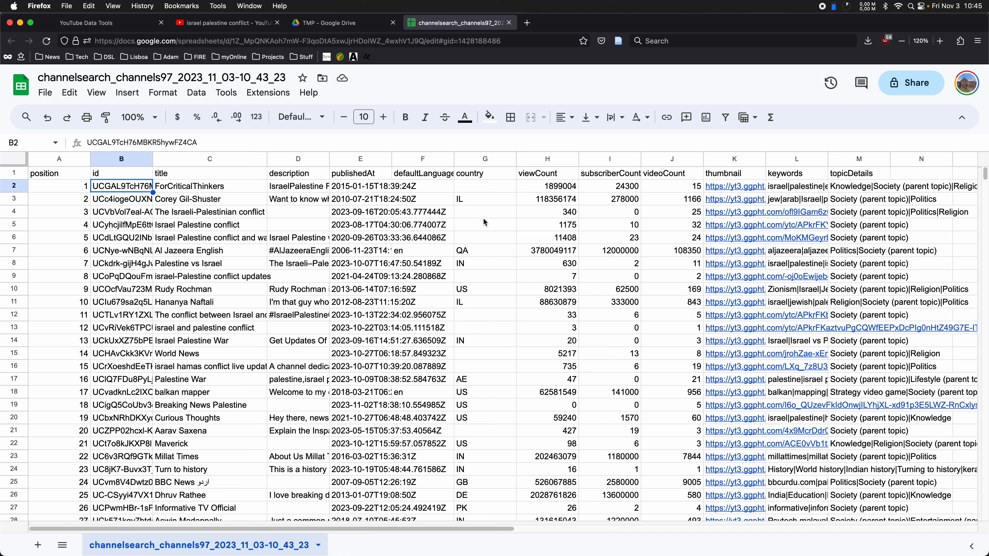
drag(483, 213, 483, 238)
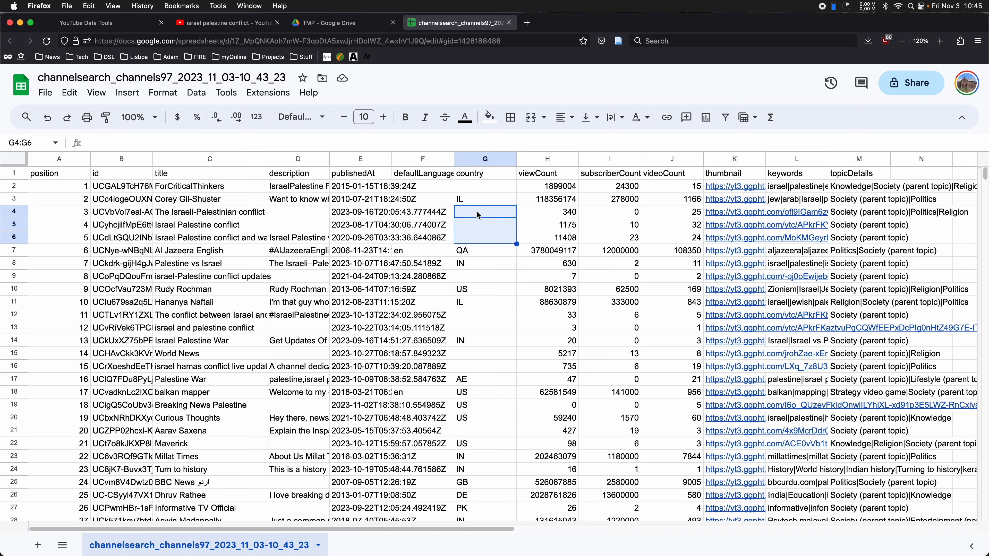
click(477, 217)
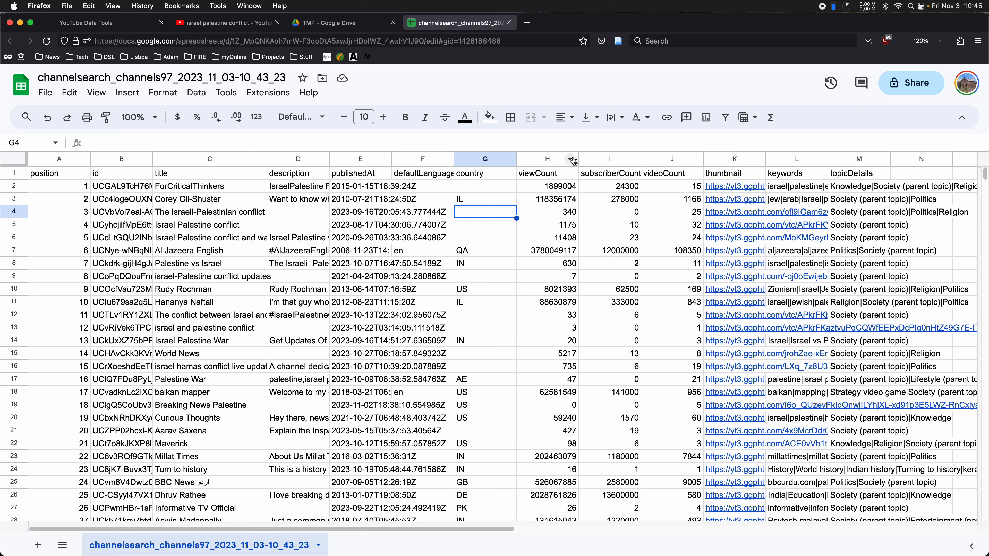
Step: Examine the viewCount column and read the view count of the Al Jazeera English channel
click(534, 175)
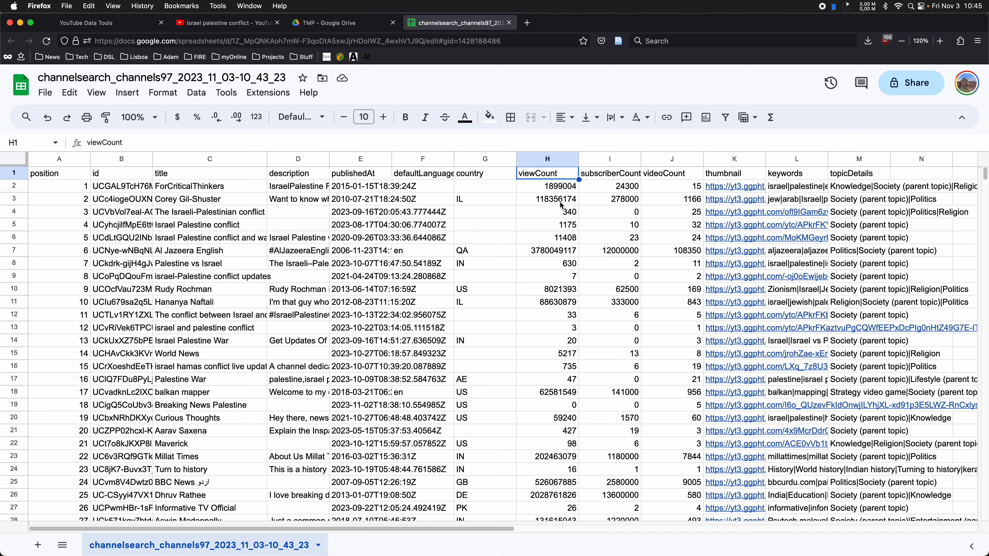
click(559, 251)
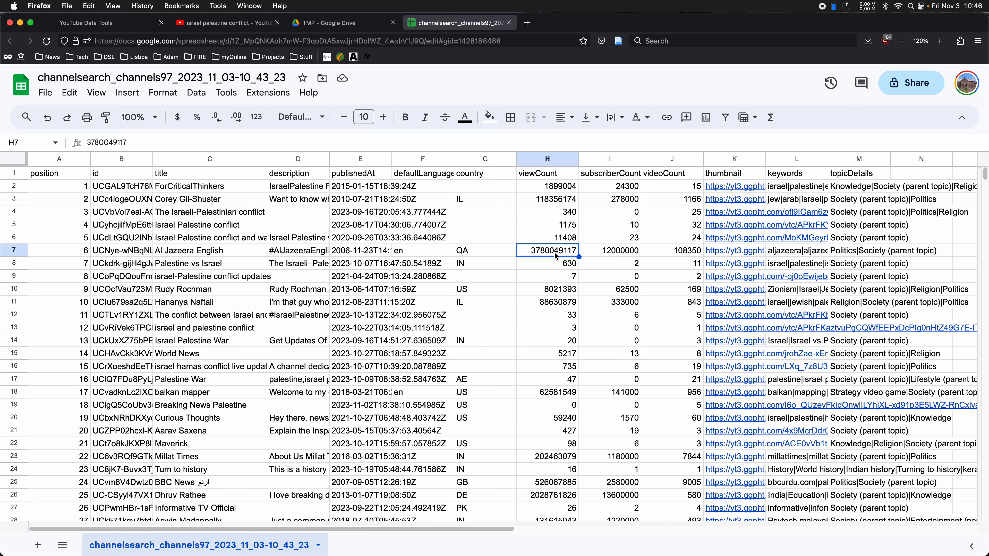
double_click(556, 257)
mouse_move(532, 250)
mouse_down()
mouse_move(575, 250)
mouse_move(538, 251)
mouse_up()
click(567, 253)
click(538, 251)
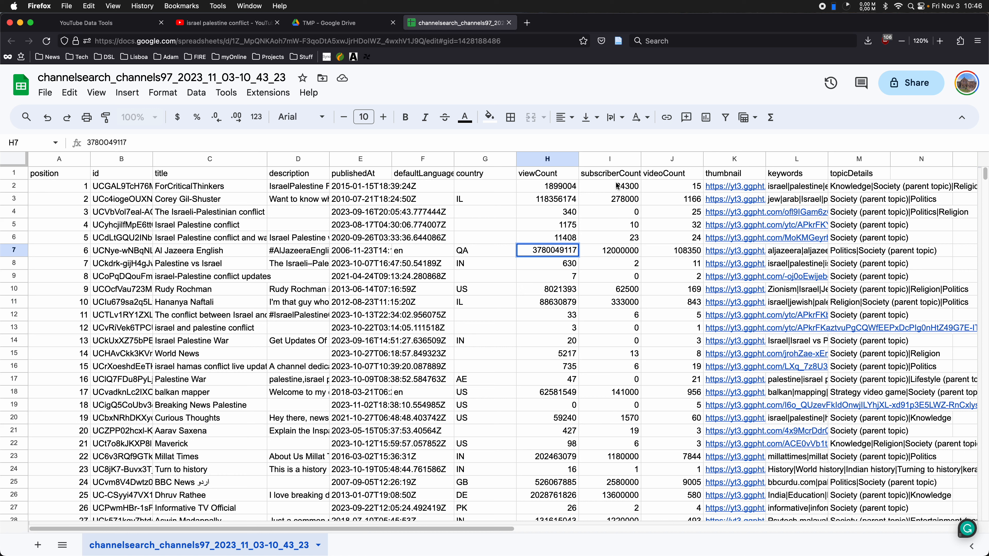
Step: Read the subscriber and video counts of Al Jazeera English and compare the video count in row 3
click(620, 251)
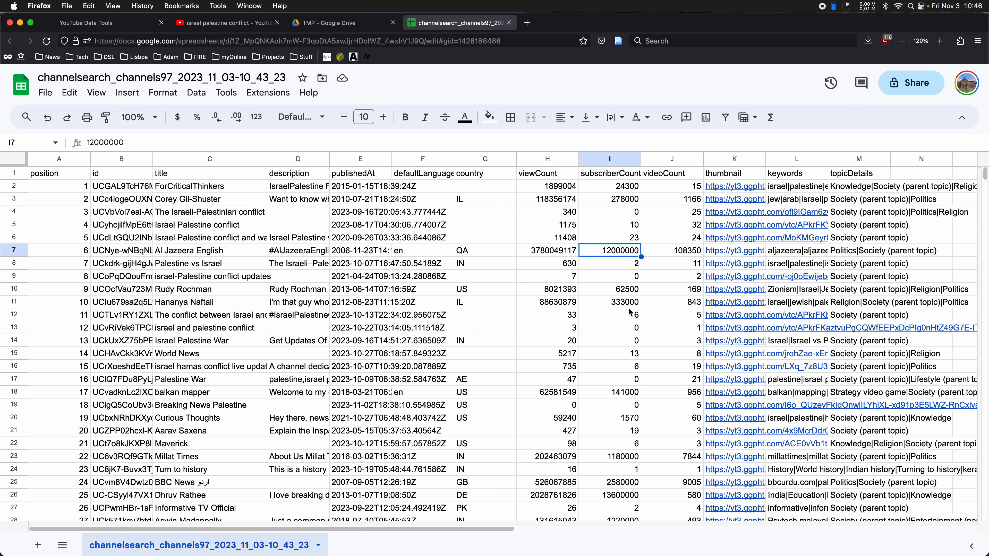
double_click(626, 251)
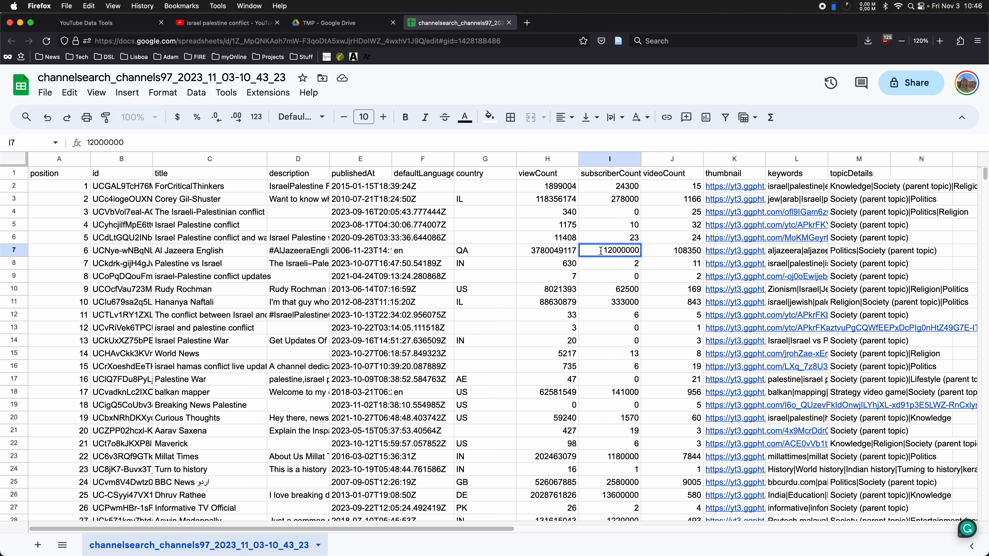
click(669, 251)
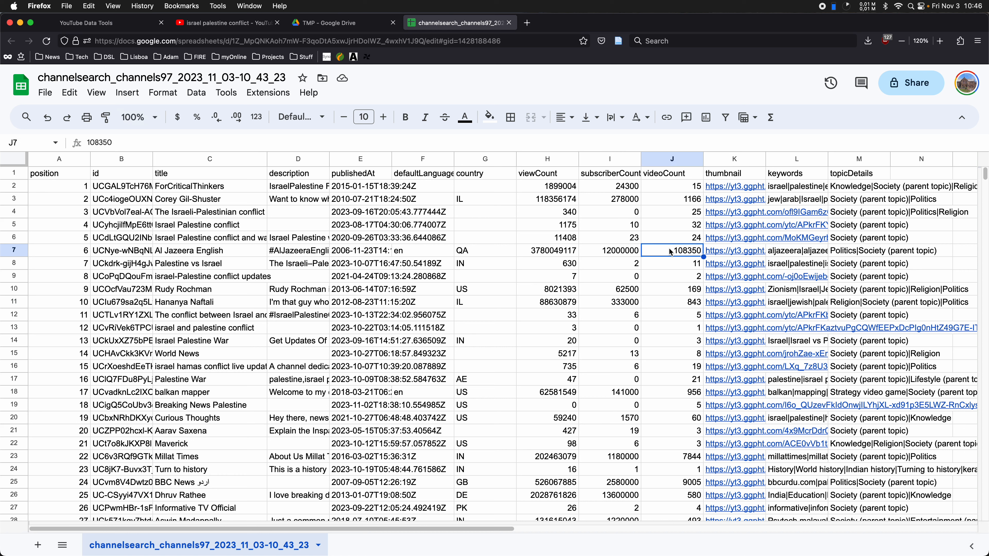
double_click(670, 250)
drag(674, 251, 704, 251)
click(666, 251)
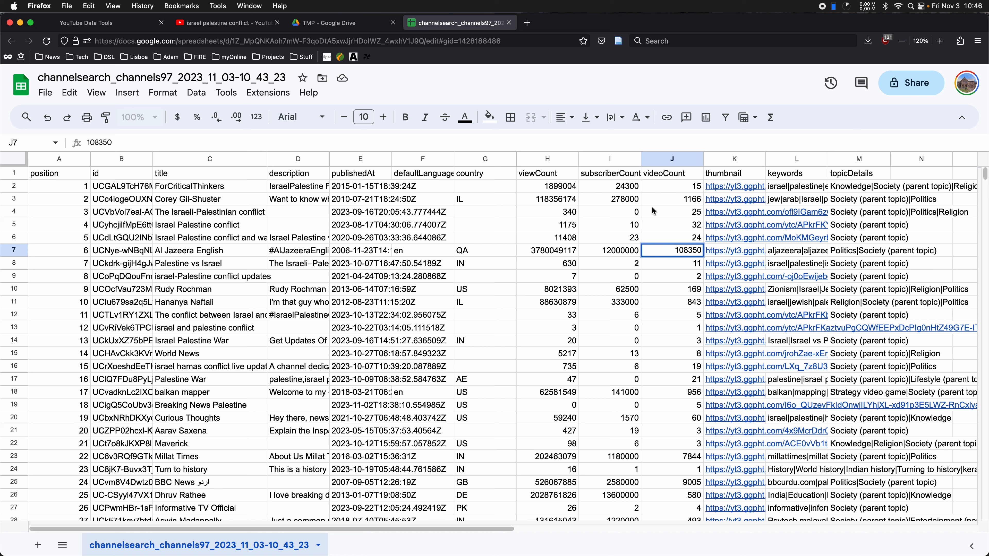
click(667, 204)
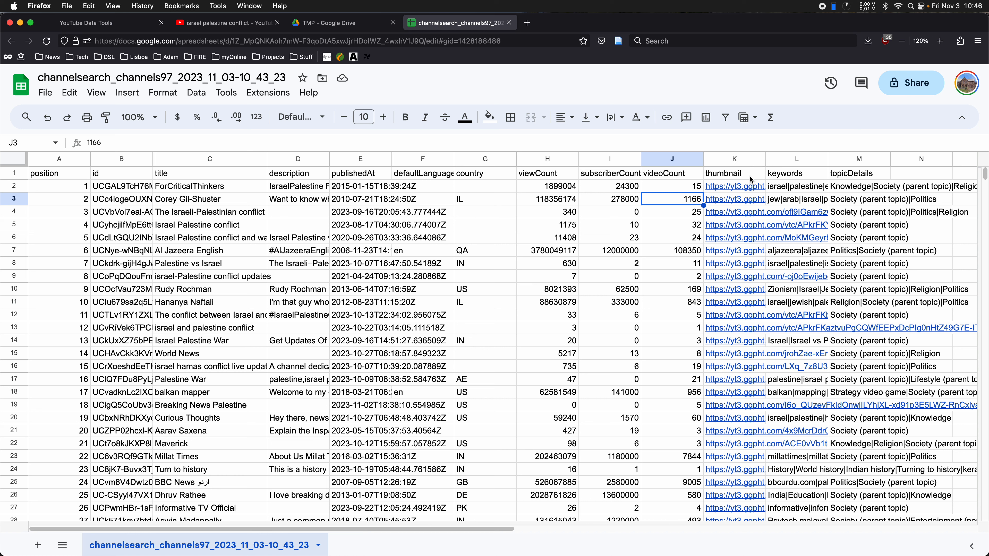
Step: Examine the keywords and topicDetails columns, including the topic assigned to the channel in row 8
click(793, 176)
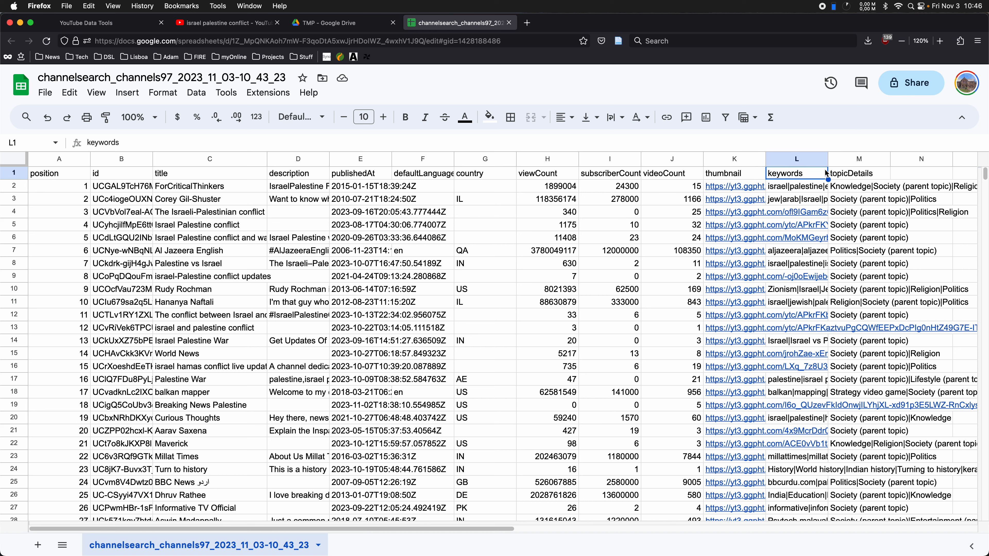
double_click(801, 175)
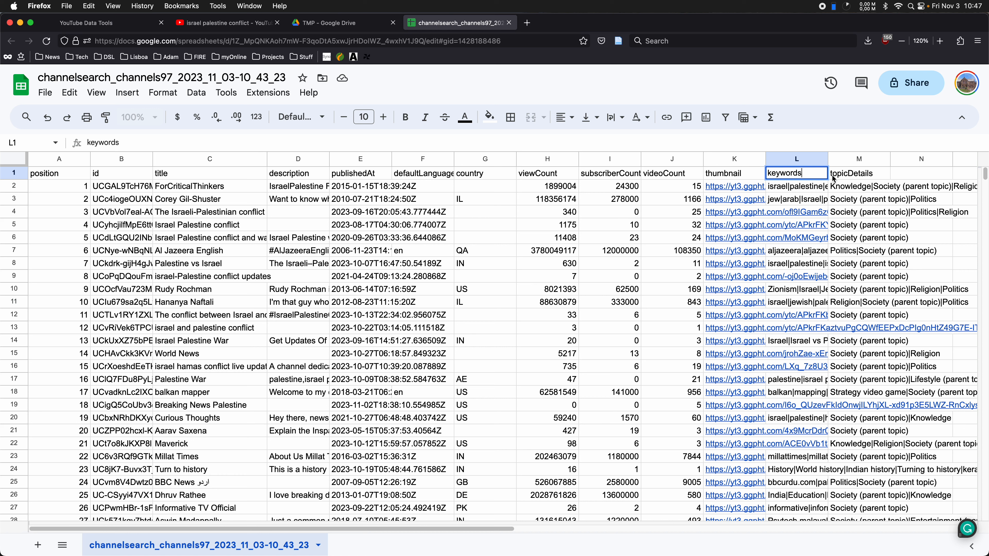
click(842, 177)
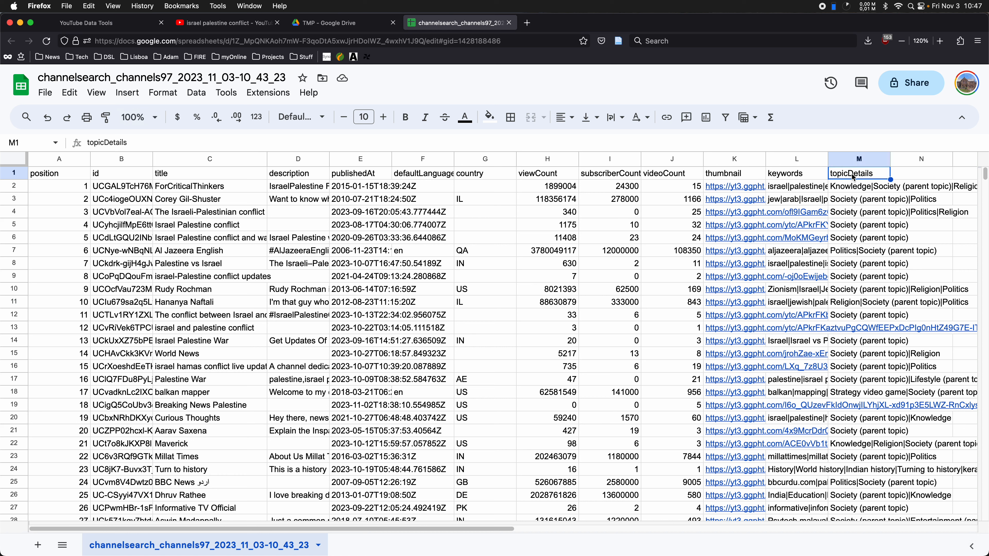
double_click(853, 176)
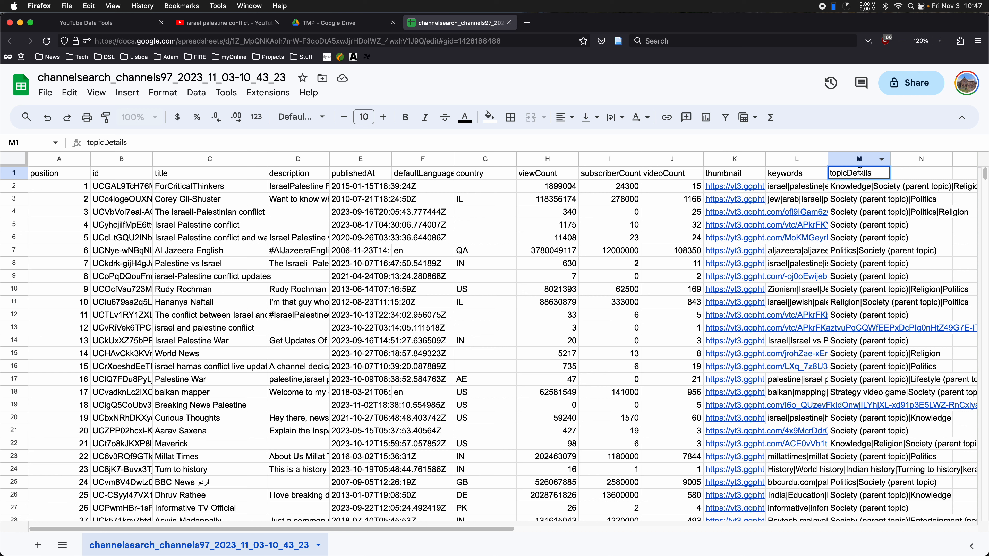
click(859, 142)
click(858, 266)
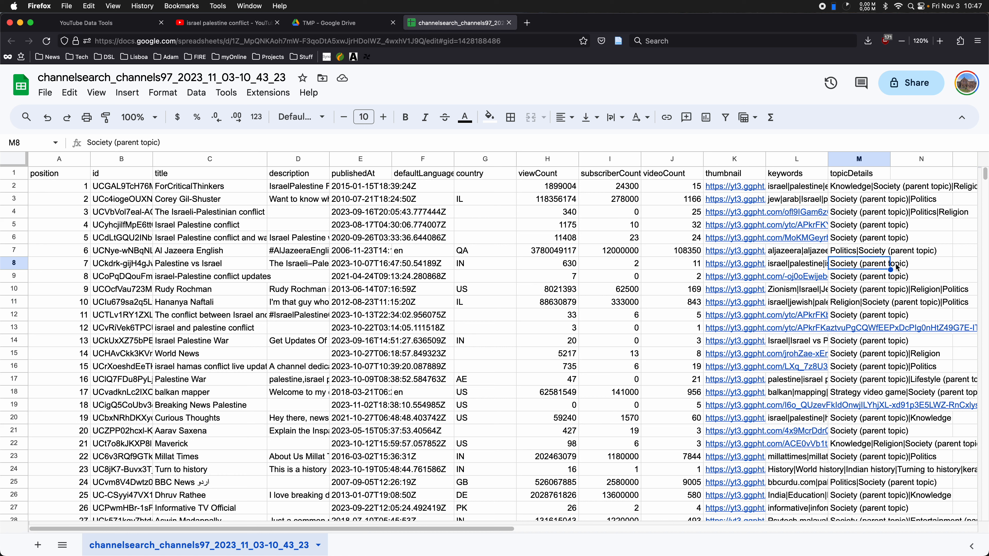
Step: Examine the topicDetails values of Al Jazeera English and the neighbouring channels
double_click(859, 250)
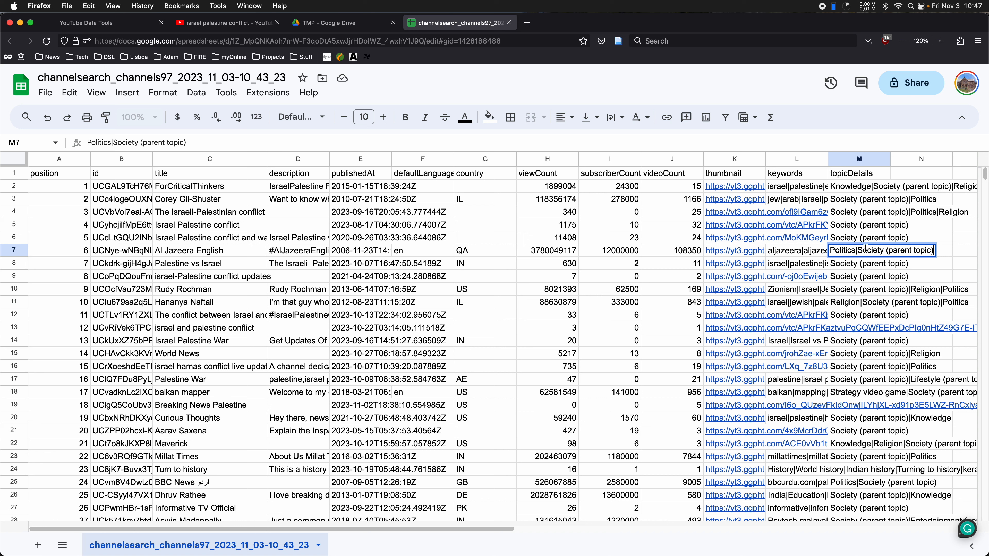
click(852, 269)
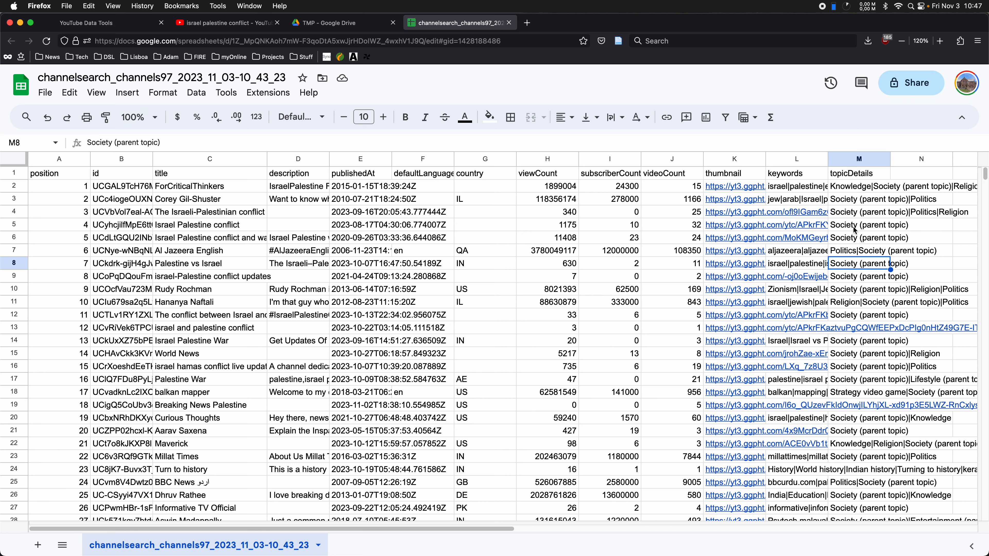
scroll(855, 230, down, 2)
scroll(855, 231, up, 2)
Step: Create a filter from the header row of the channel list
click(13, 172)
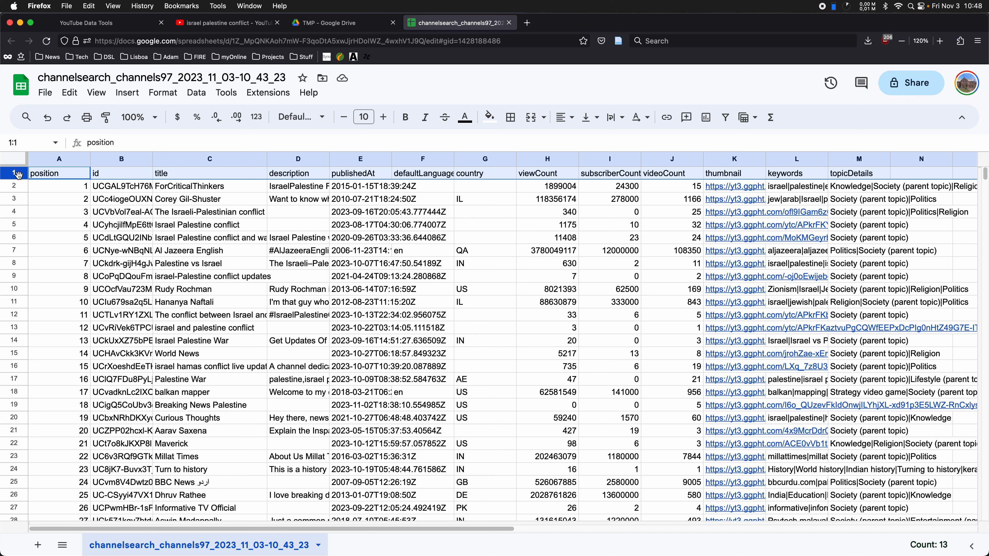
right_click(15, 173)
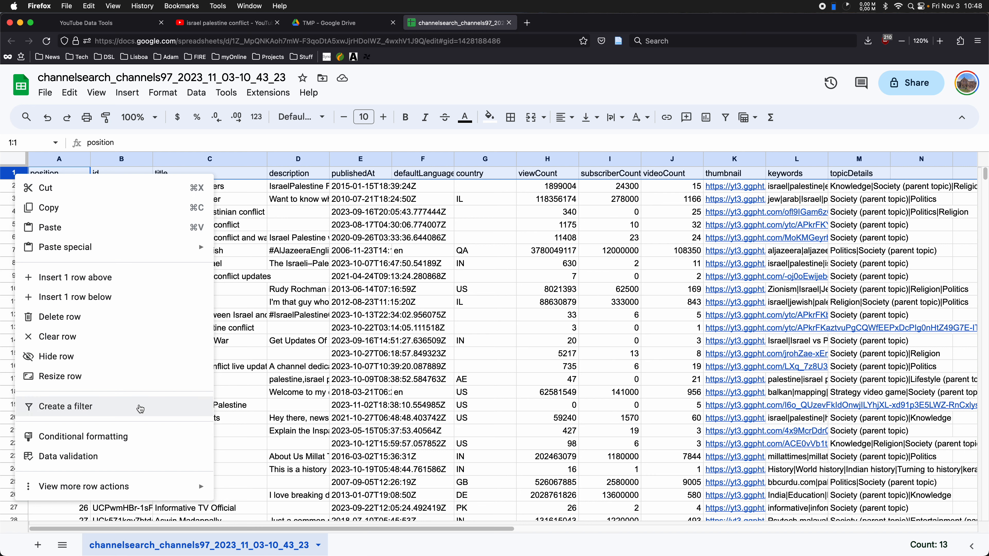
click(141, 409)
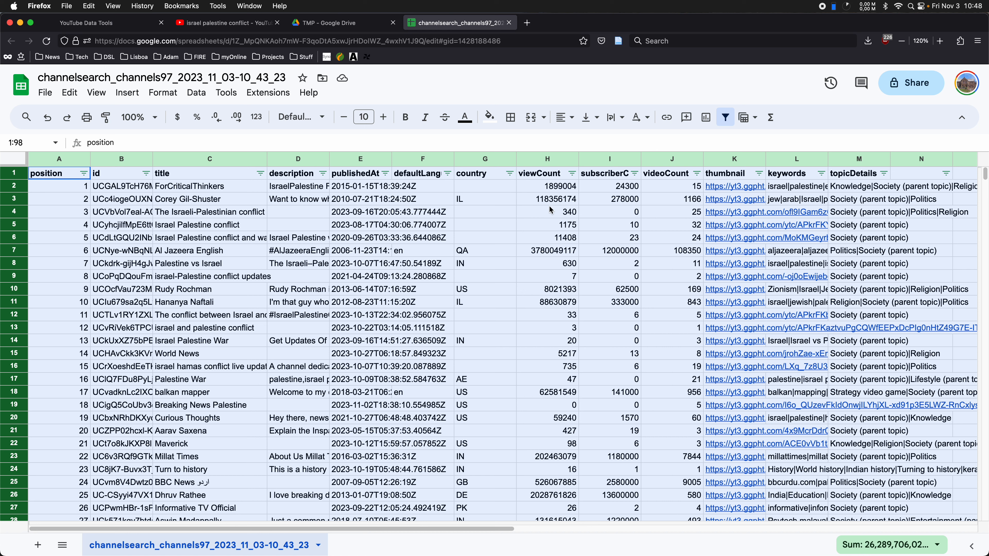
Step: Sort the channels by viewCount from Z to A and check the search positions of the first ten rows
click(573, 174)
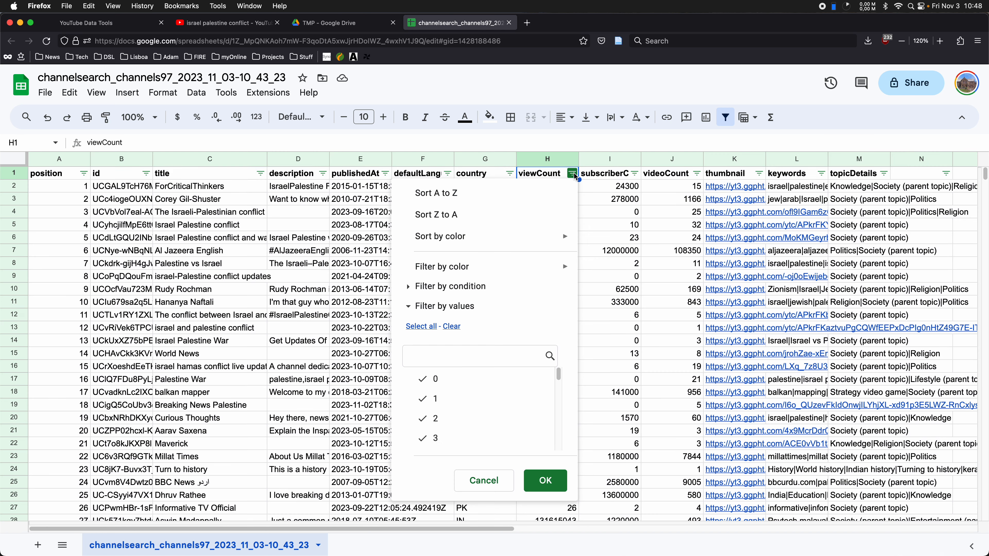
click(528, 217)
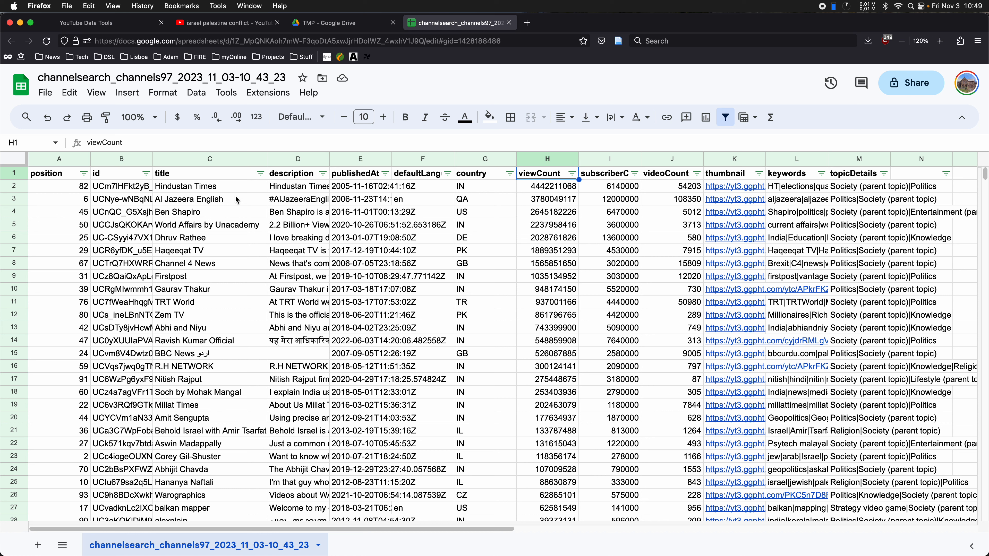
click(71, 191)
drag(76, 210, 84, 305)
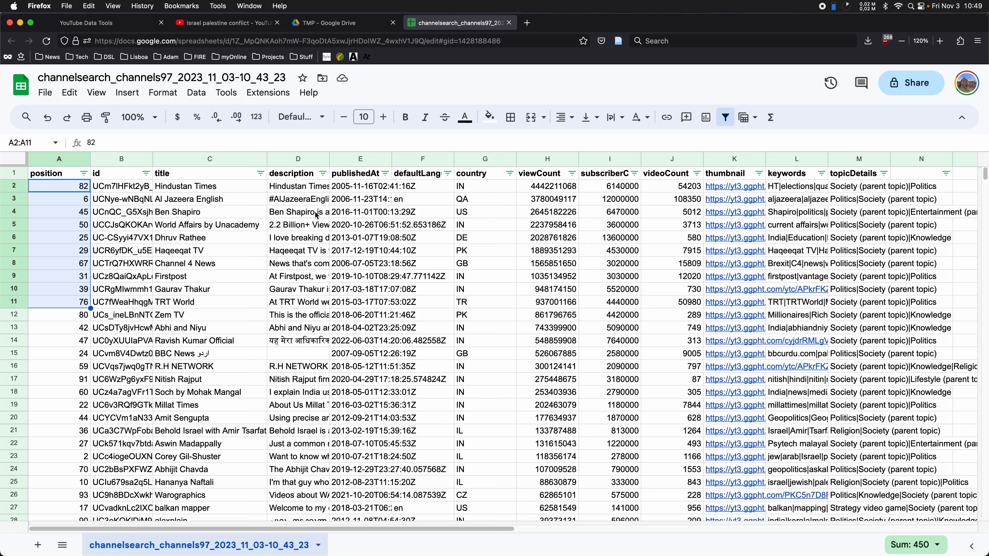
Step: Filter the title column to channels whose text contains "israel"
click(297, 179)
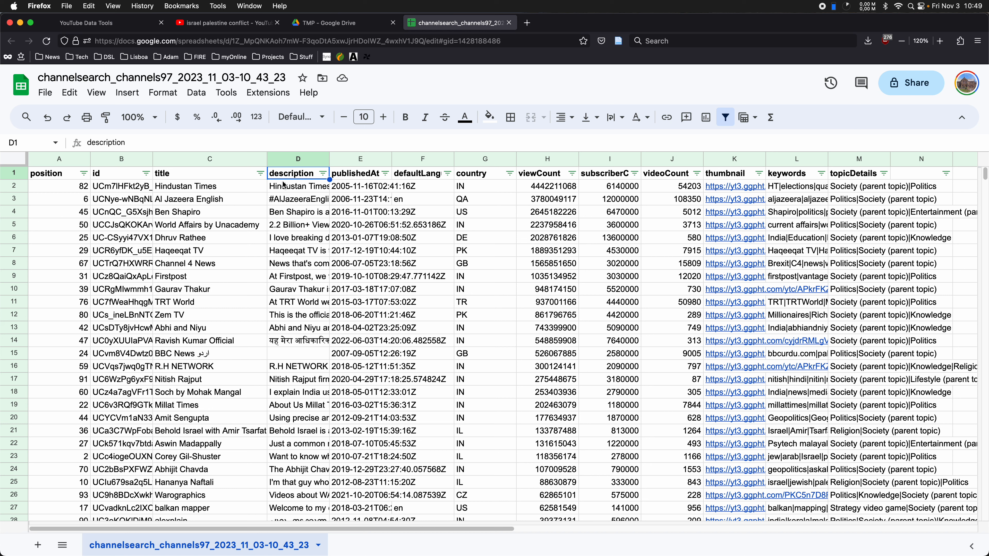
click(261, 174)
click(238, 184)
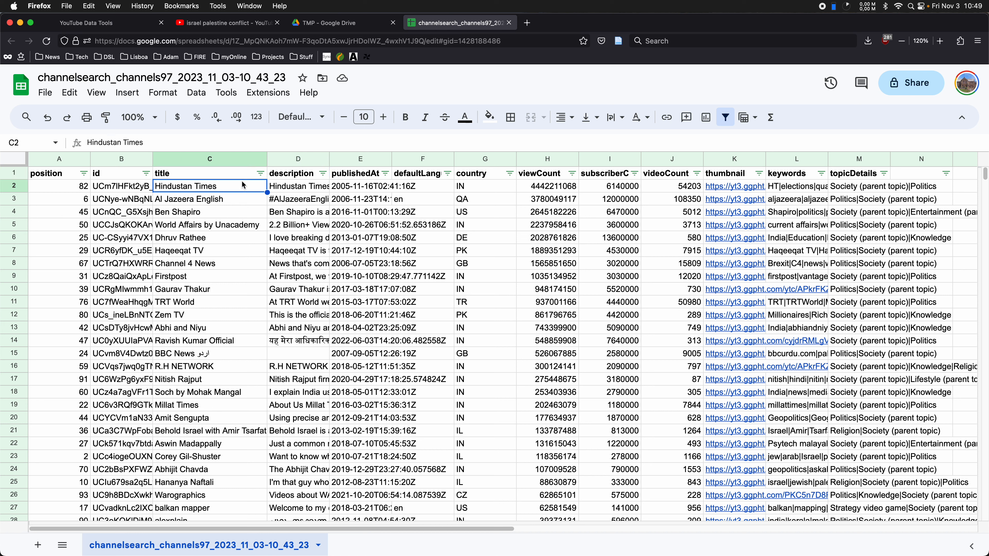
click(261, 175)
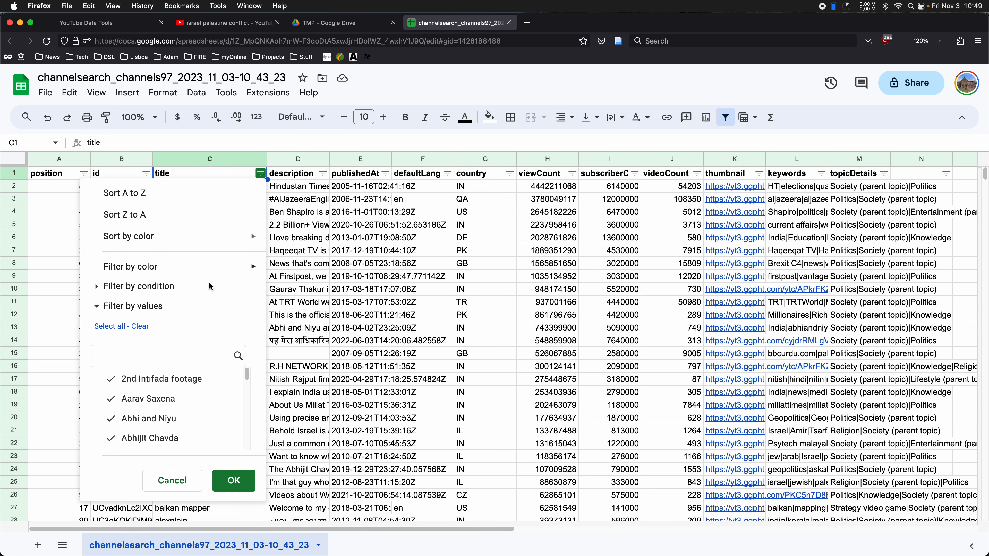
click(158, 287)
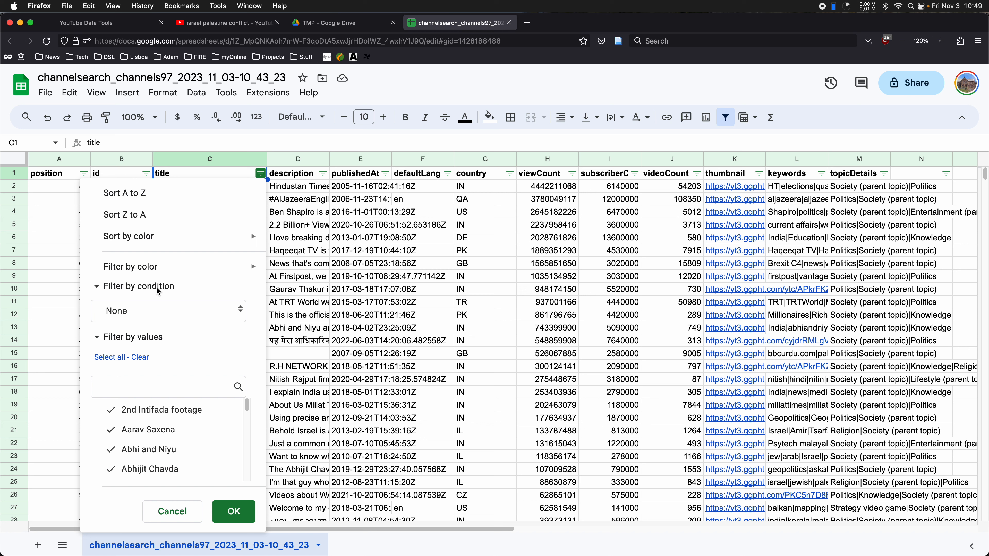
click(163, 312)
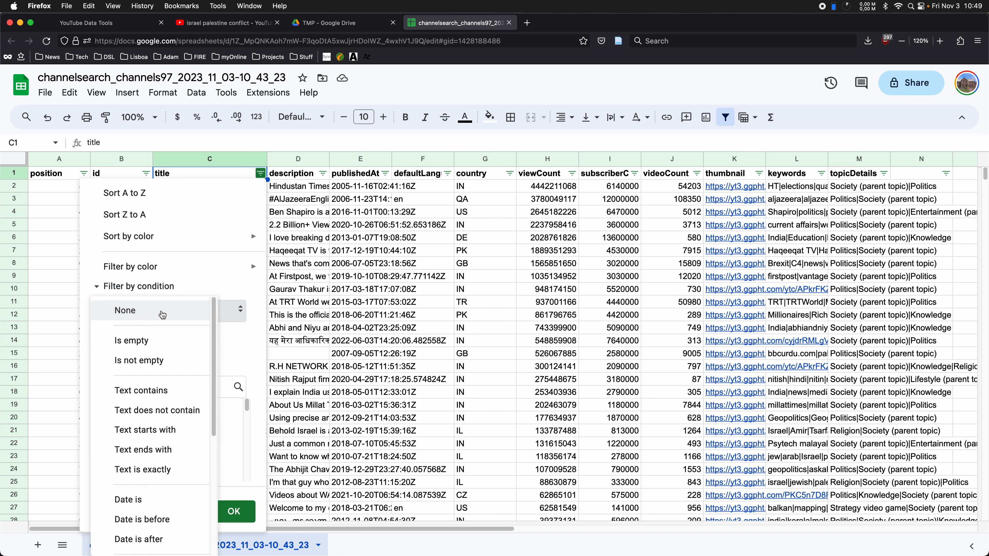
scroll(162, 318, down, 1)
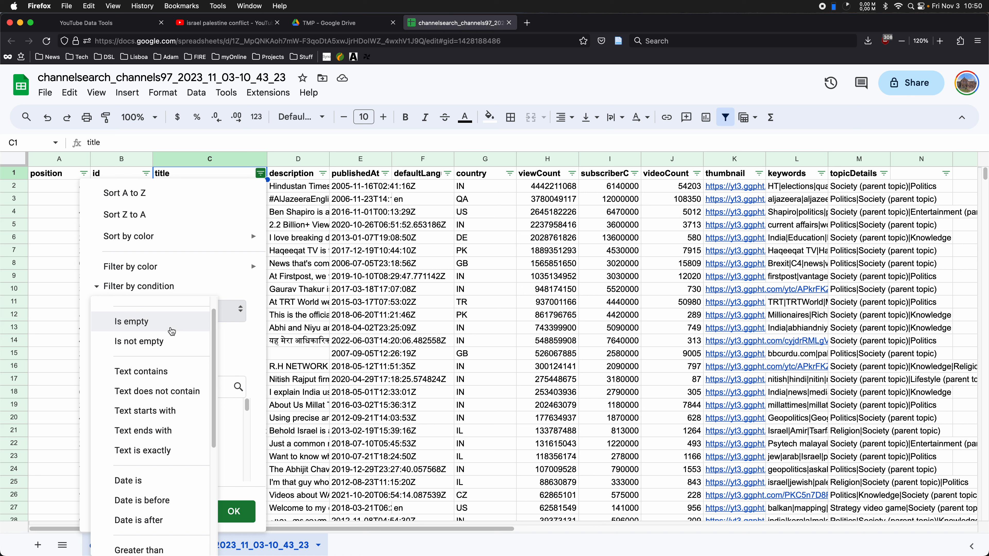
scroll(167, 343, down, 1)
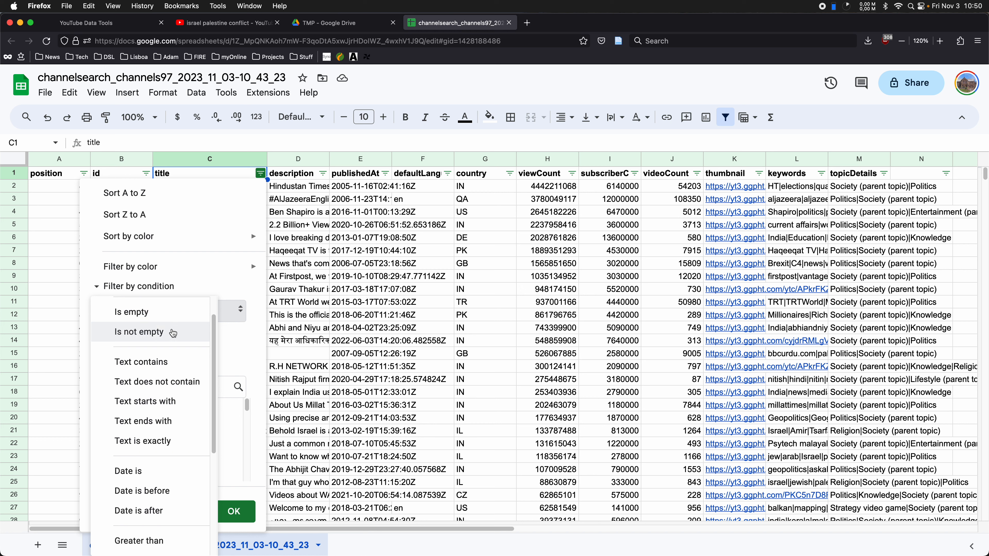
click(172, 362)
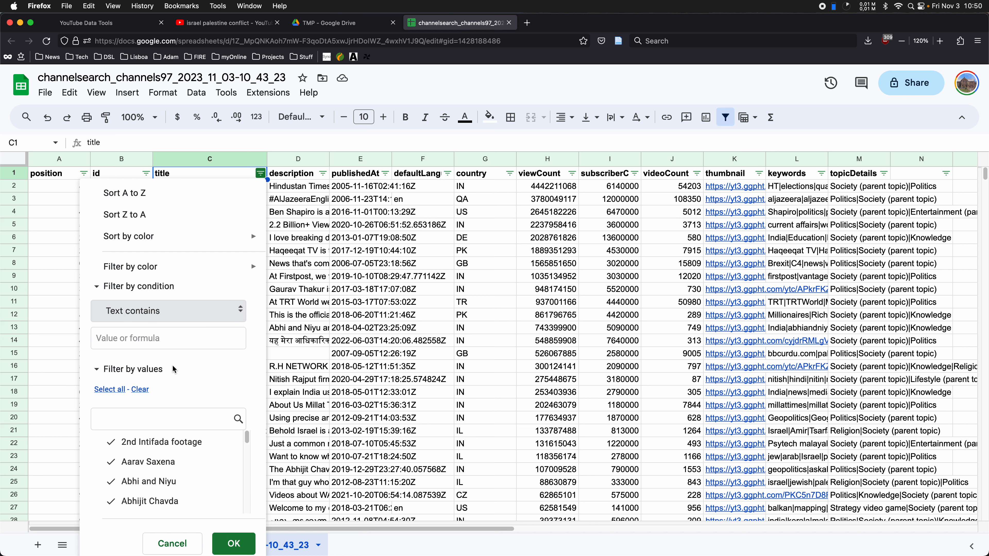
click(169, 342)
text(isr)
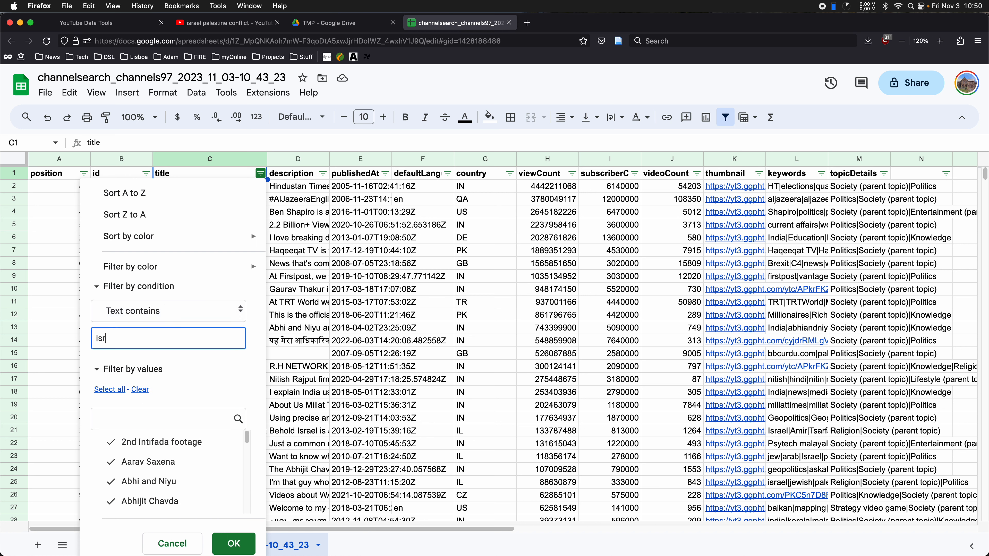
text(ael)
click(233, 544)
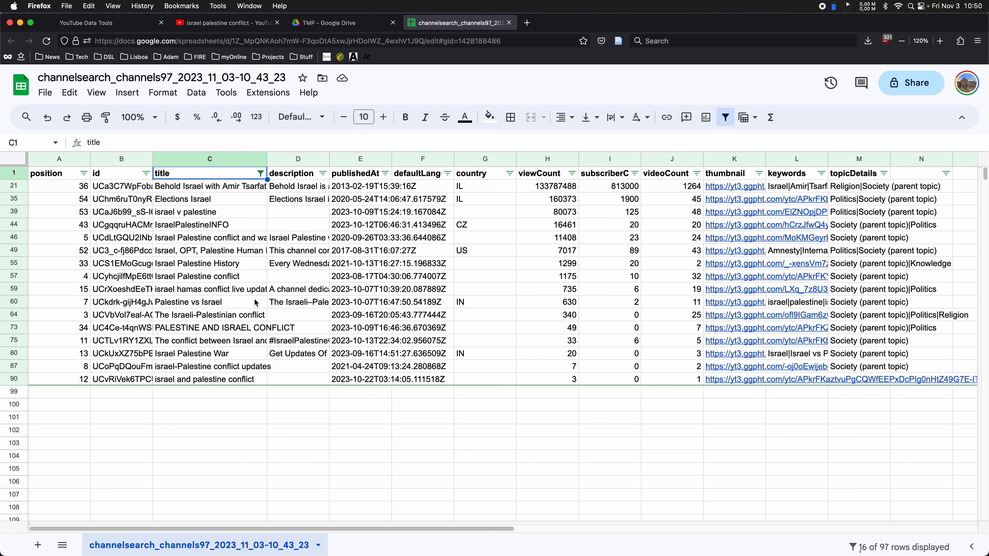
Step: Remove the text condition from the title column by setting its filter condition to None
click(260, 174)
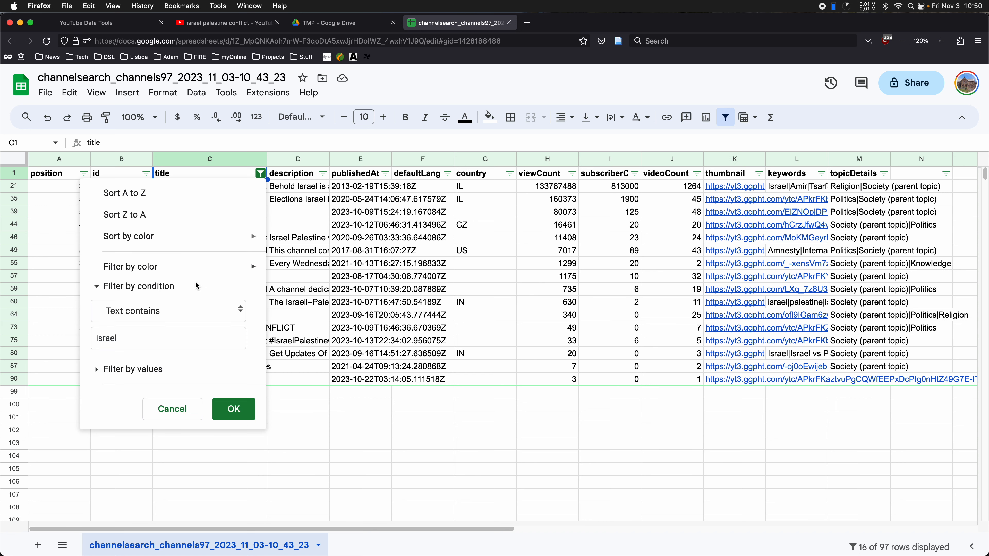
click(163, 290)
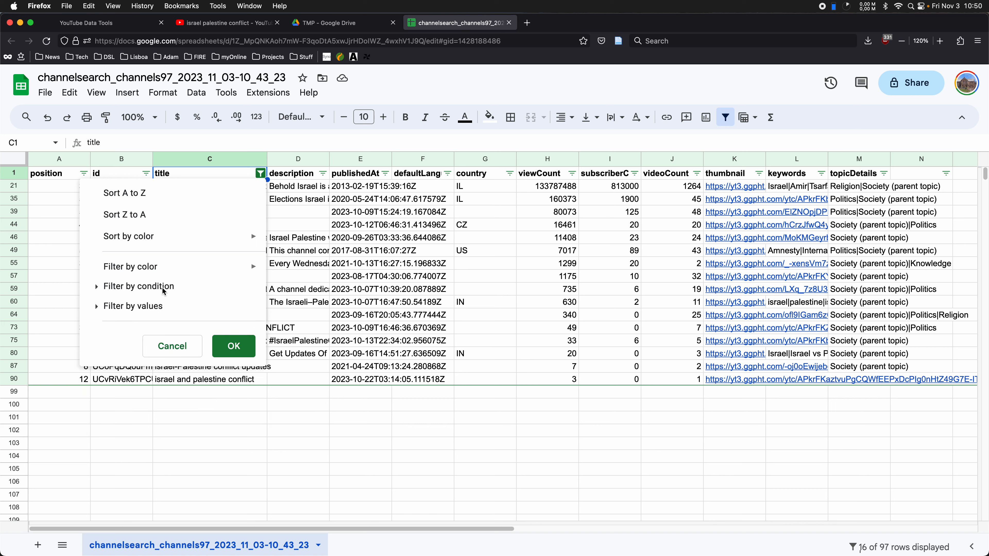
click(164, 289)
click(170, 314)
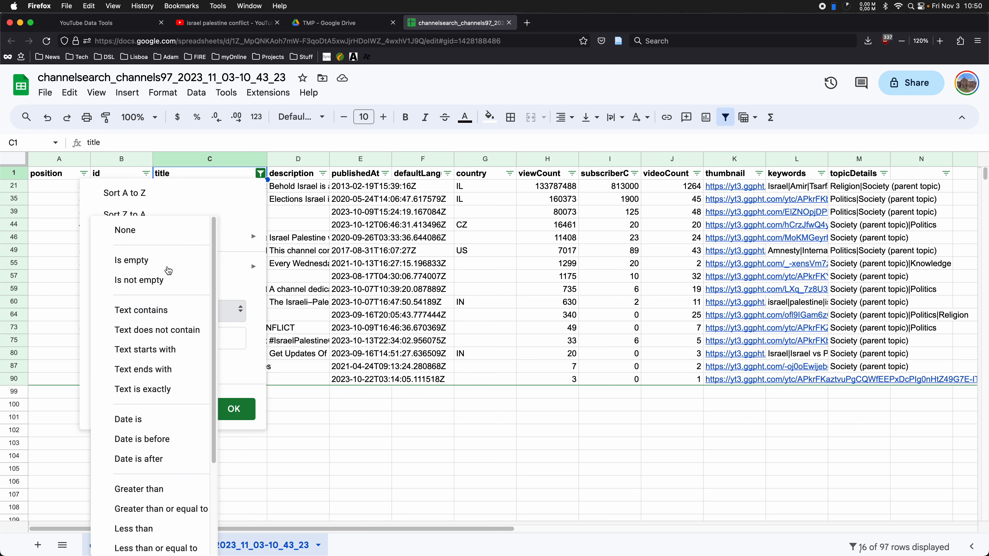
click(140, 232)
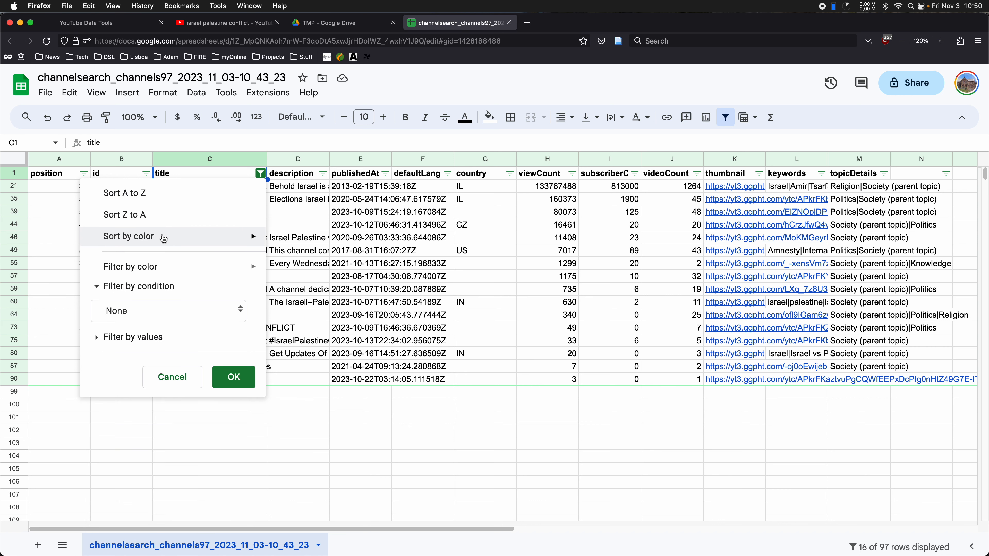
click(234, 378)
Step: Filter the topicDetails column to rows whose text contains "politics" and look through the filtered list
drag(403, 528, 599, 530)
click(582, 174)
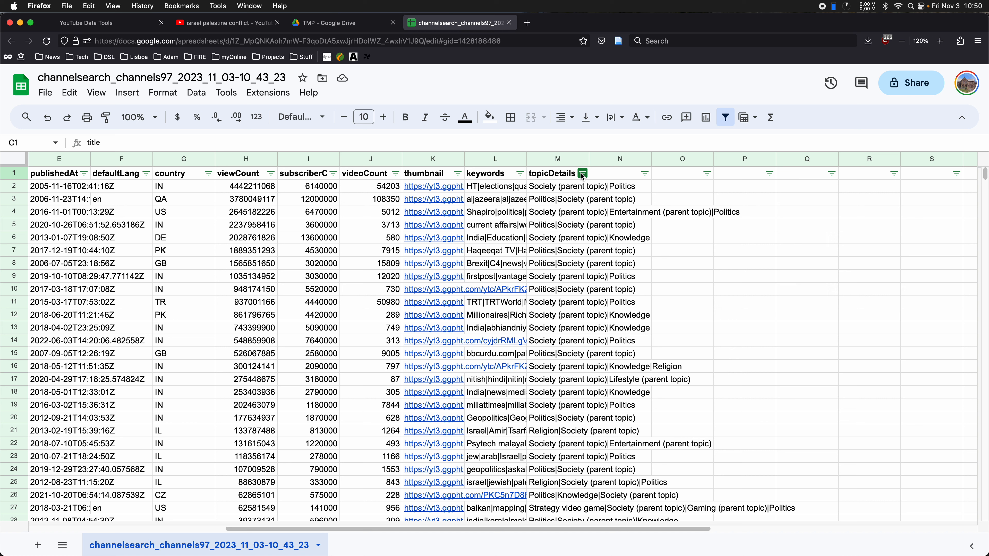
click(582, 174)
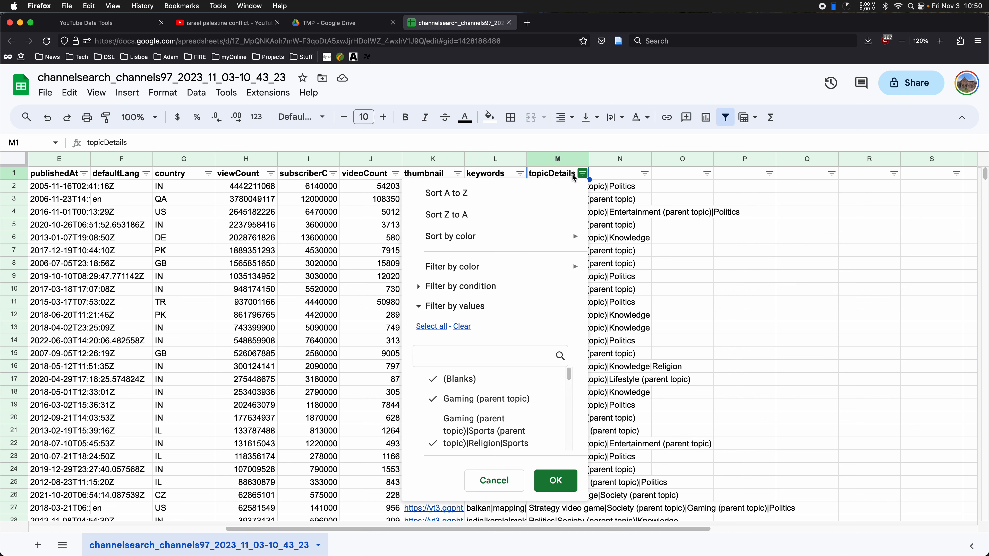
click(500, 280)
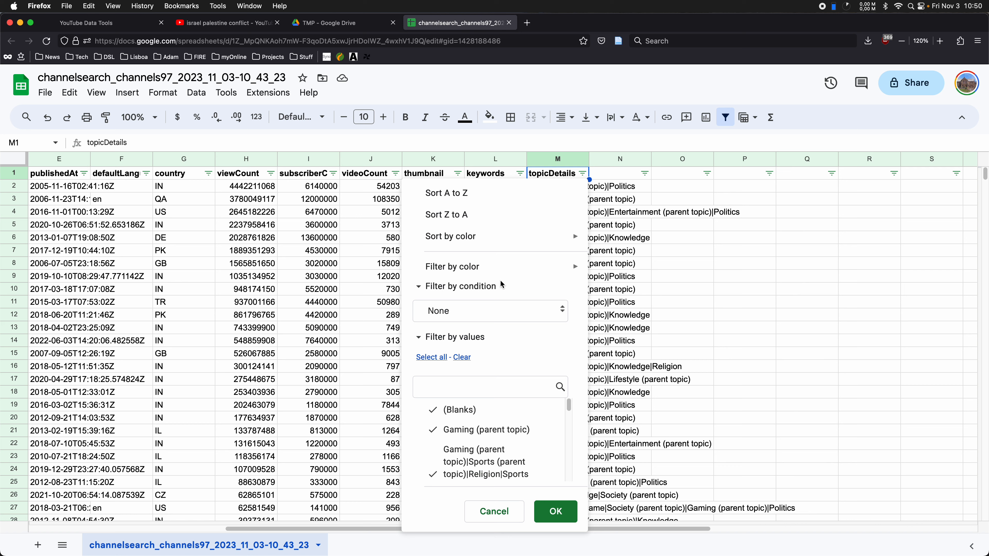
click(483, 311)
click(488, 390)
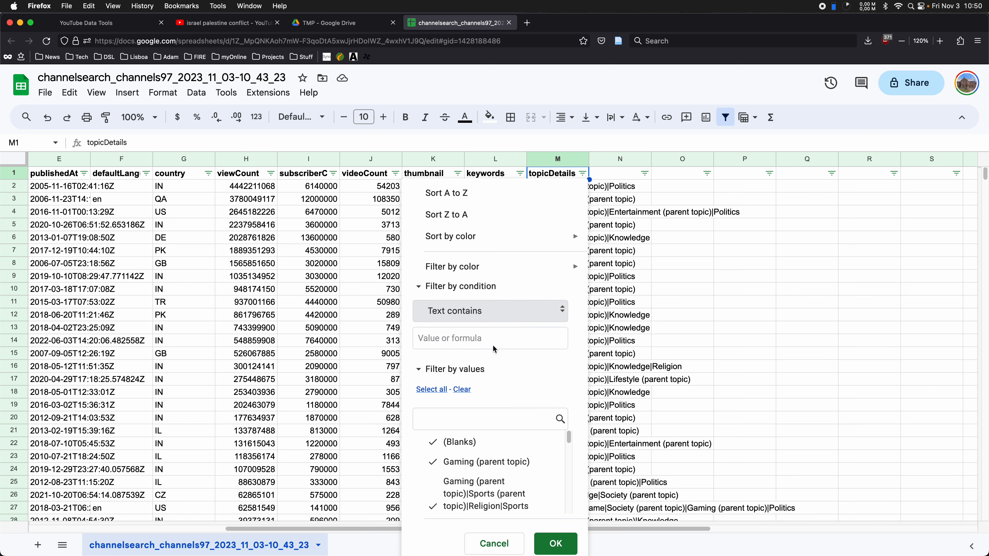
click(491, 339)
text(politics)
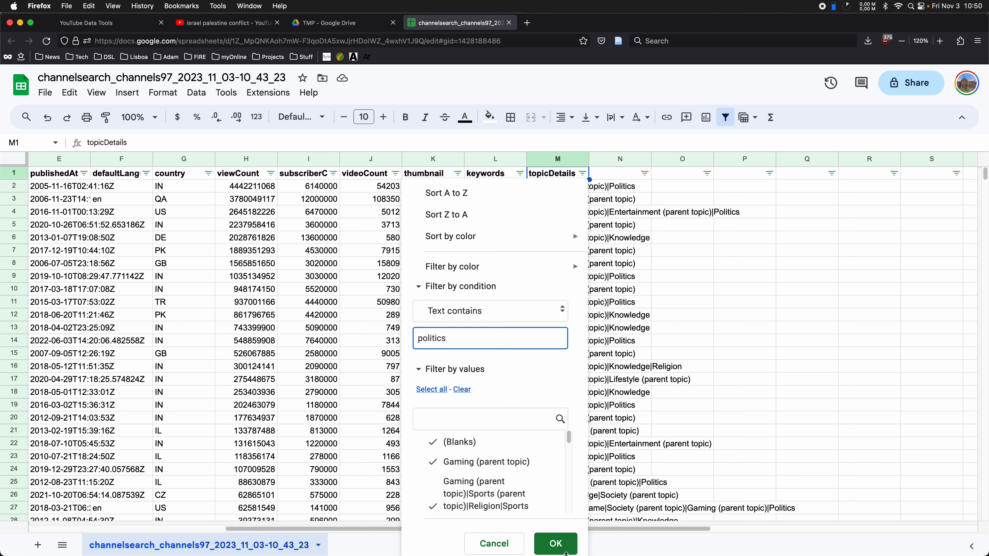
click(556, 544)
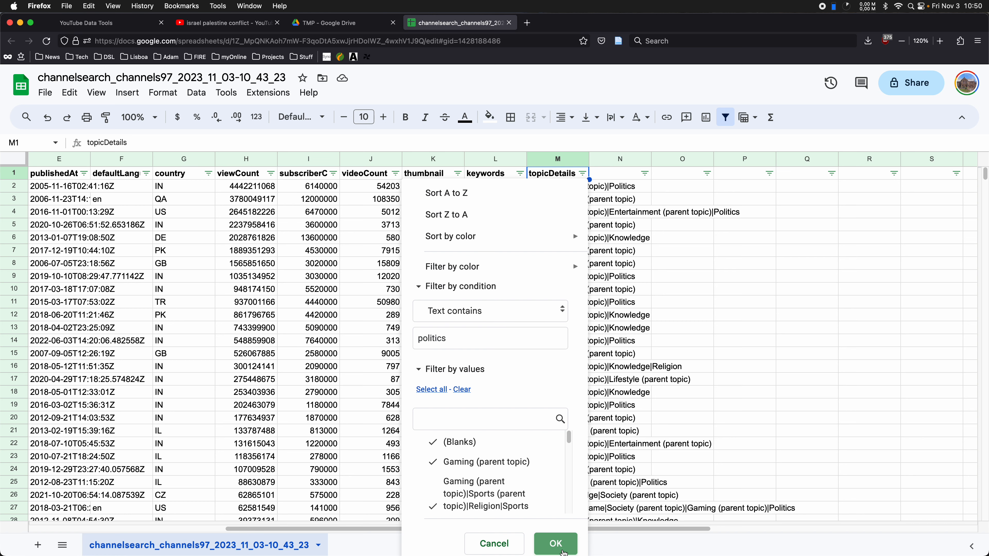
scroll(565, 227, down, 15)
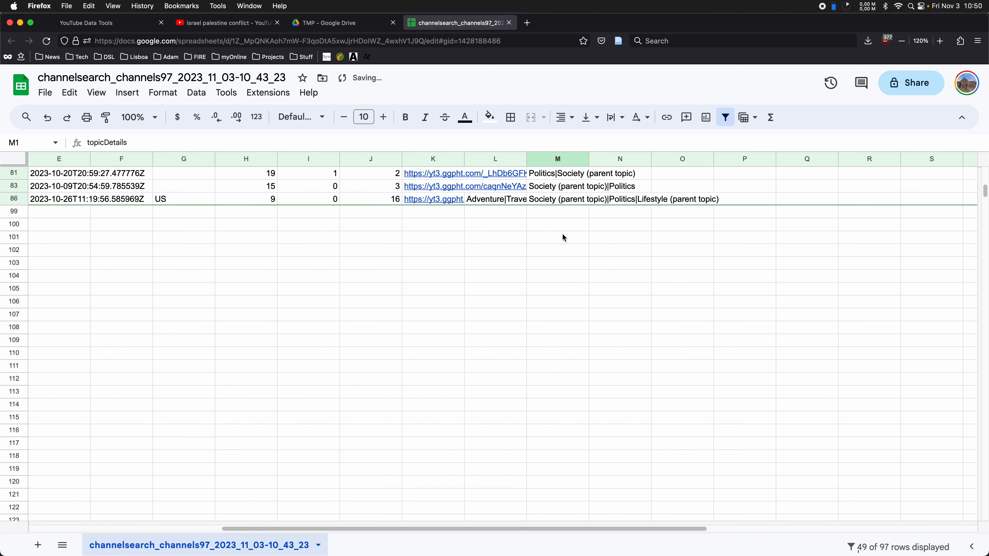
scroll(564, 234, up, 15)
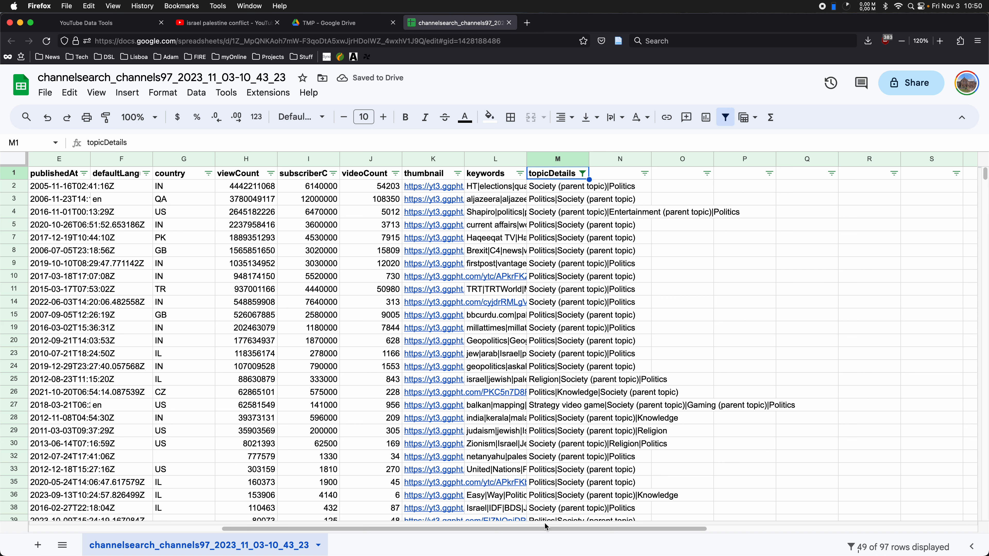
Step: Copy the channel ids of the first ten filtered rows, B2 to B14
drag(541, 530, 312, 523)
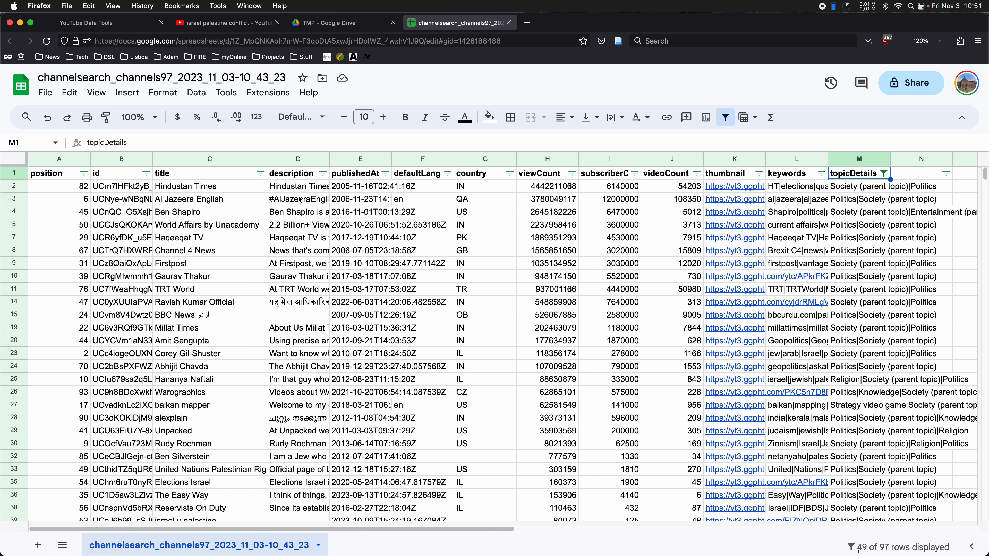
drag(137, 187, 138, 303)
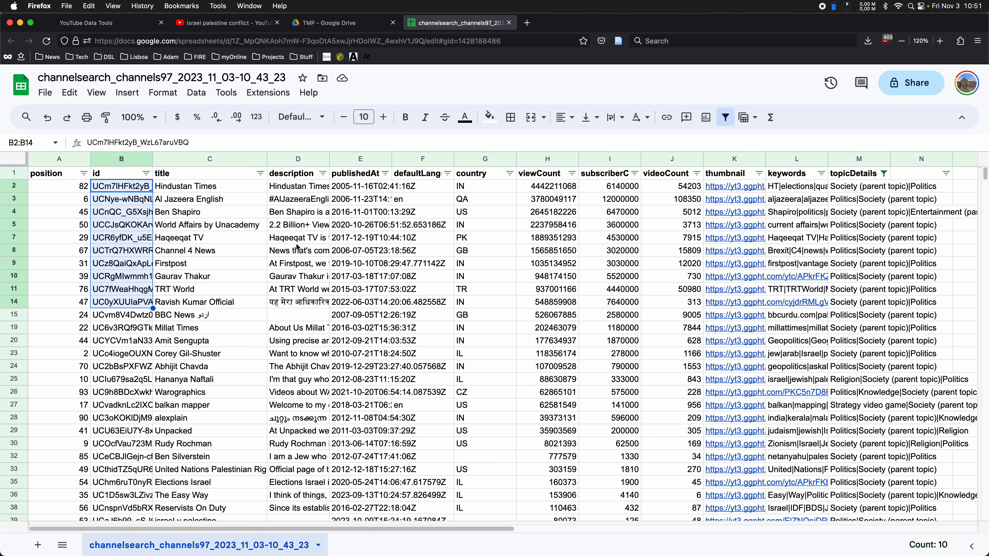
key(super+c)
click(187, 206)
Step: Copy the channel ids from B2 through B28 in the filtered list
click(117, 186)
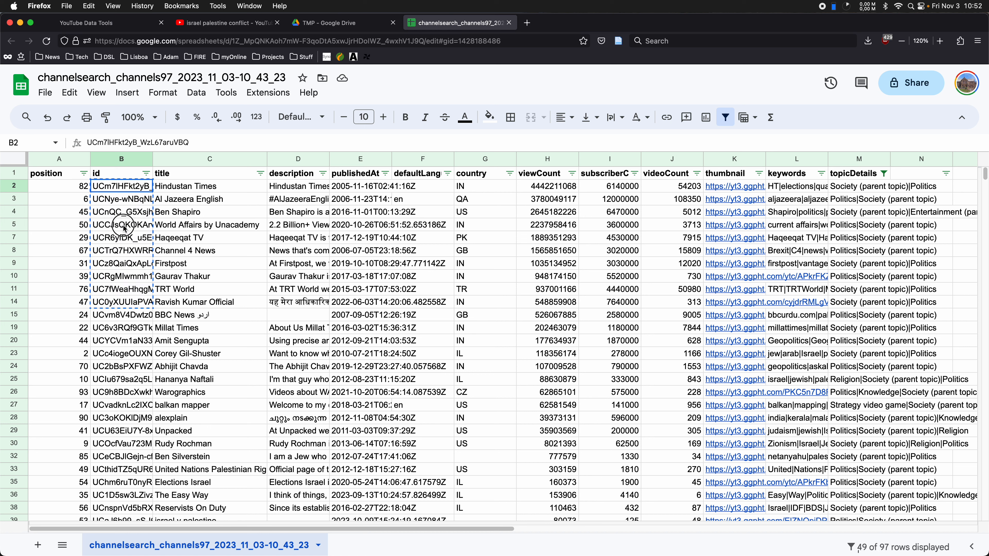
shift+click(121, 418)
key(super+c)
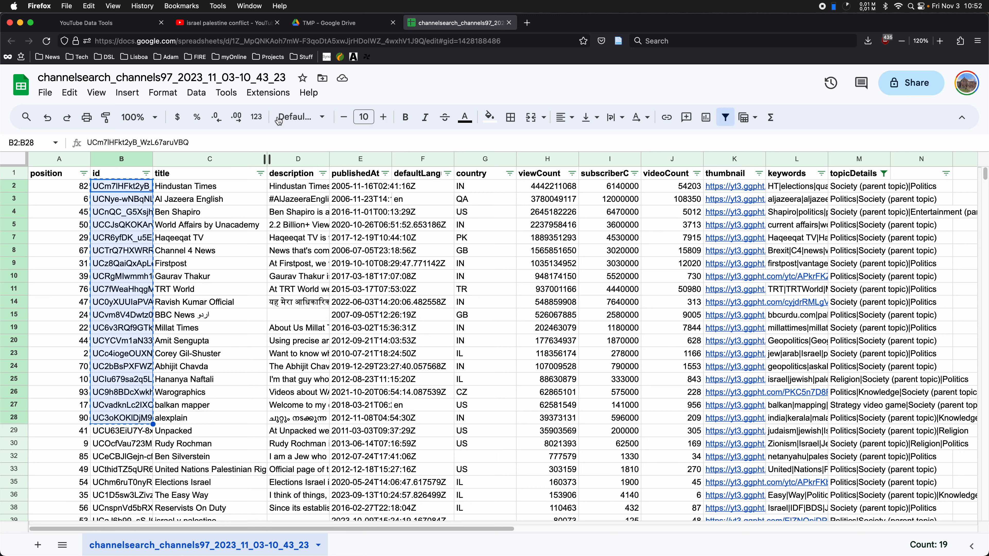
Step: Switch to Sublime Text and paste the copied channel ids into an untitled text file
key(alt+Tab)
key(alt+Tab)
key(alt+Tab)
key(alt+Tab)
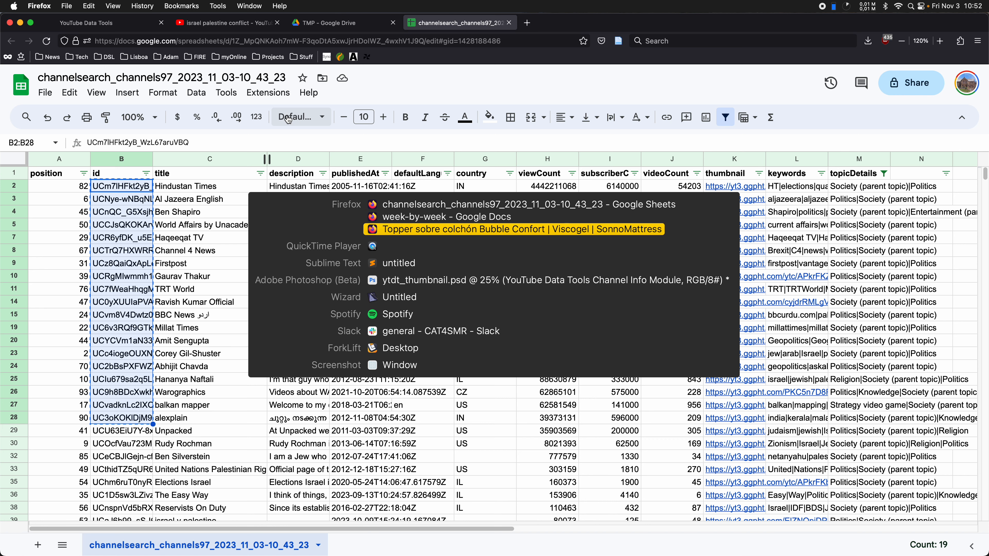
key(super+v)
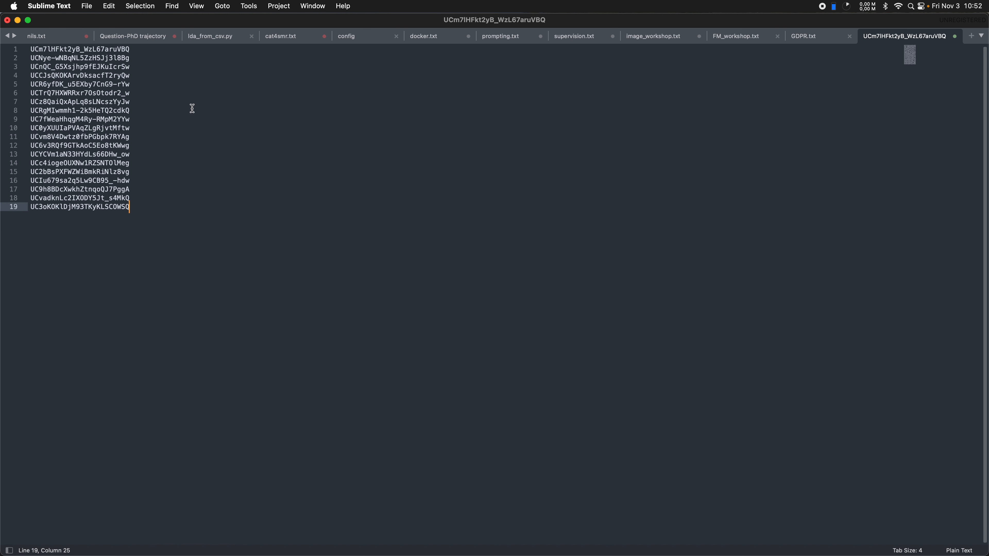
Step: Switch back to Firefox and open the Video List module in YouTube Data Tools
key(alt+Tab)
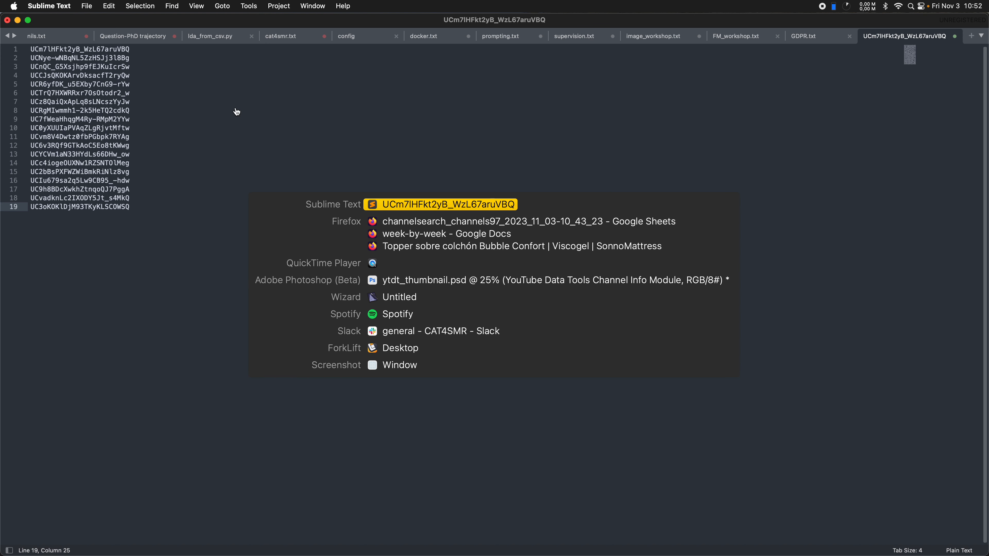
key(alt+Tab)
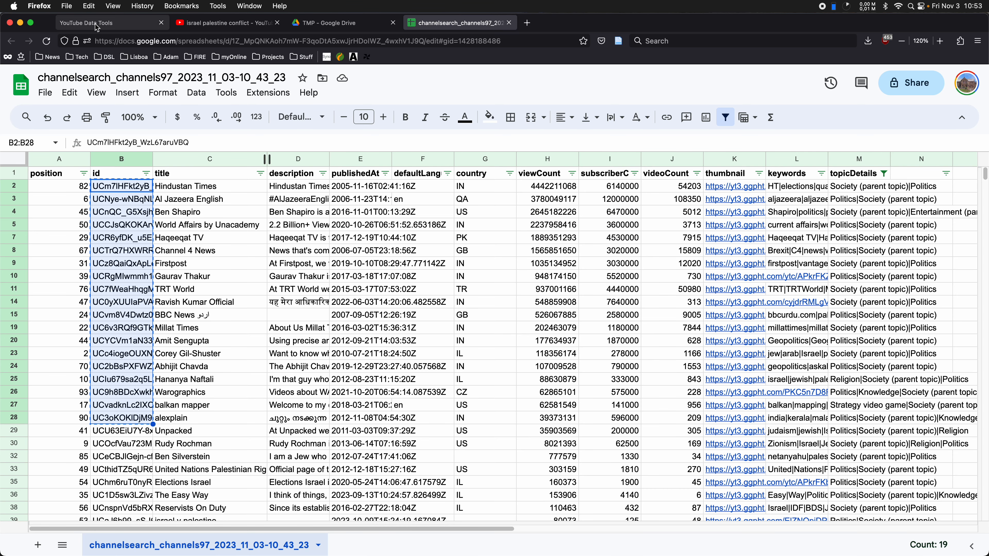
click(96, 23)
scroll(272, 155, up, 10)
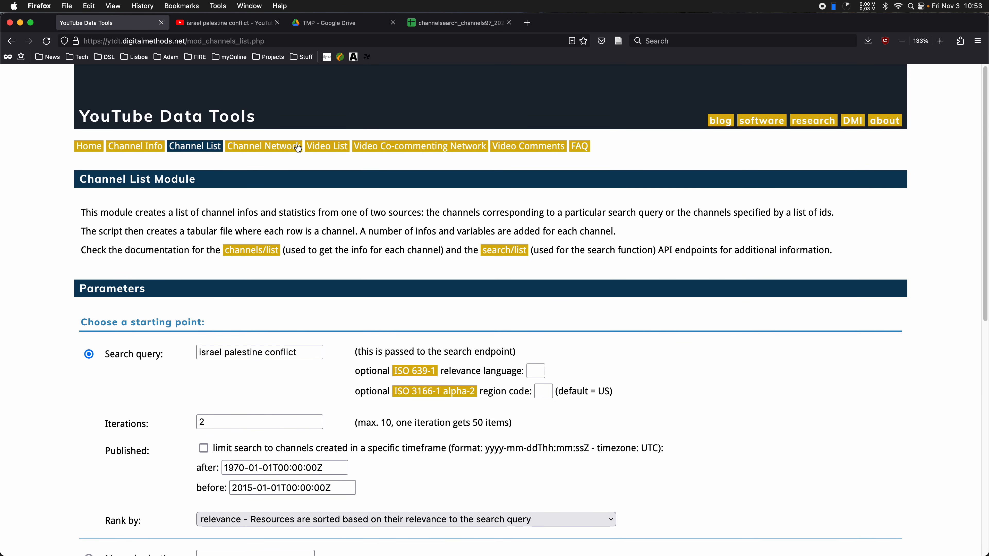
click(329, 146)
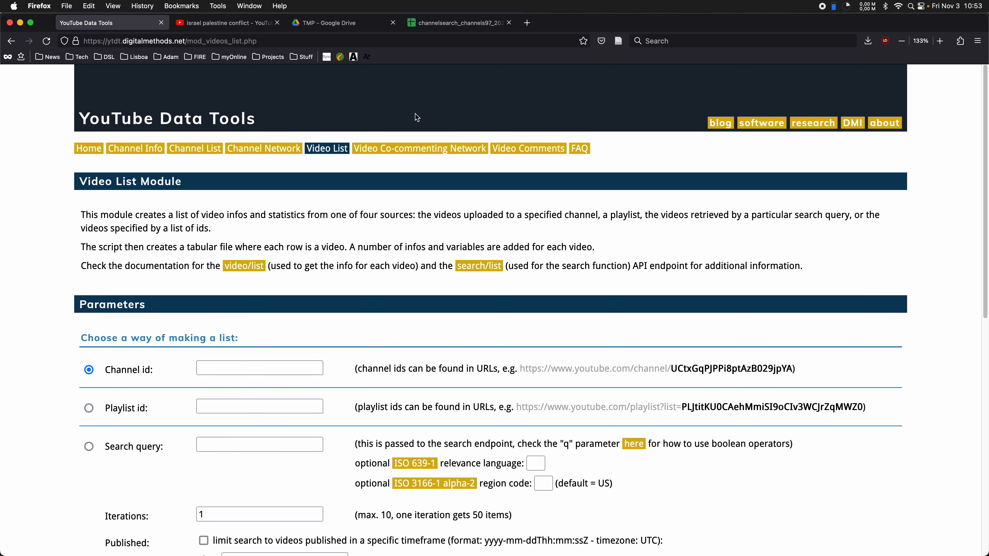
Step: Examine the Video List module's ways of making a list, including the channel id, playlist id, search query and manual selection options
scroll(391, 138, down, 3)
scroll(391, 139, down, 5)
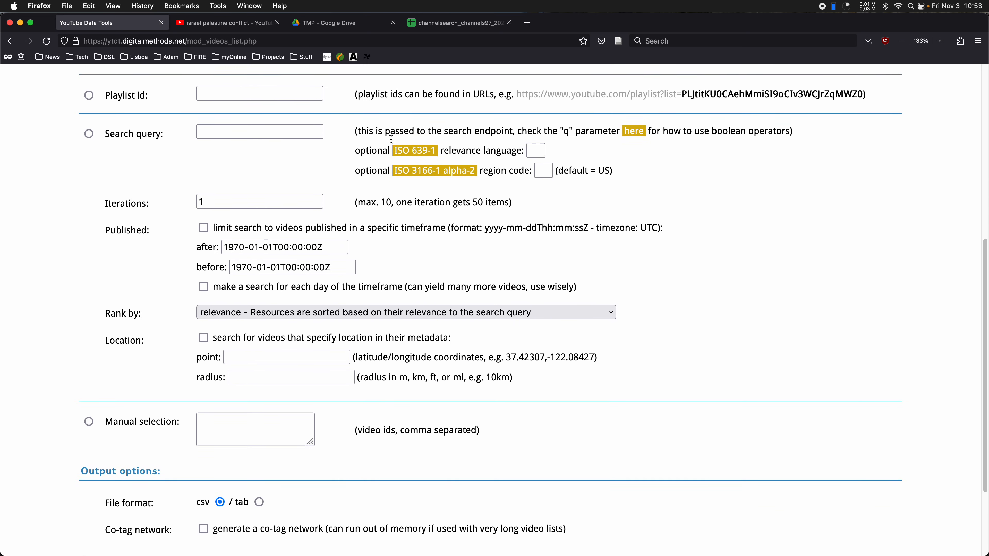
scroll(392, 141, up, 3)
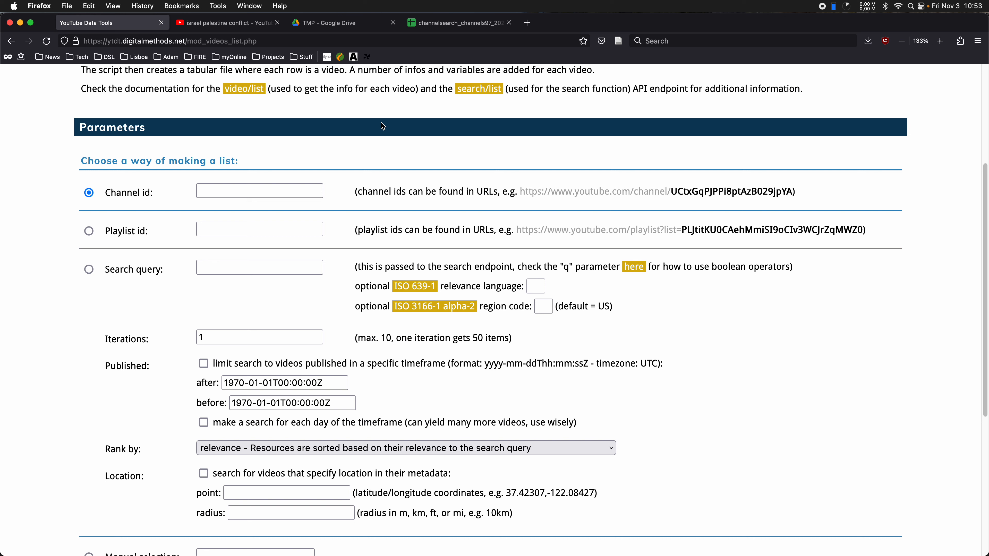
click(306, 191)
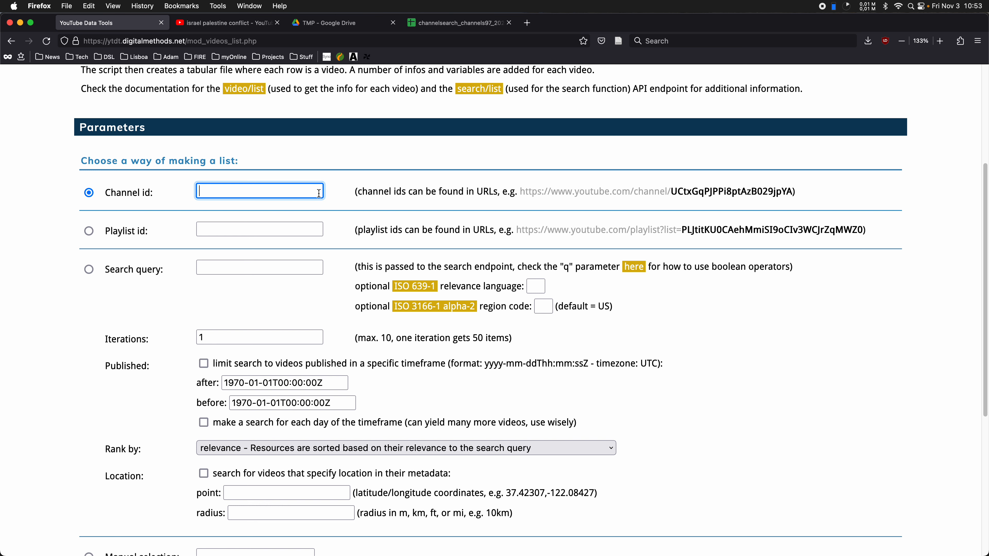
scroll(319, 195, down, 5)
scroll(335, 198, up, 8)
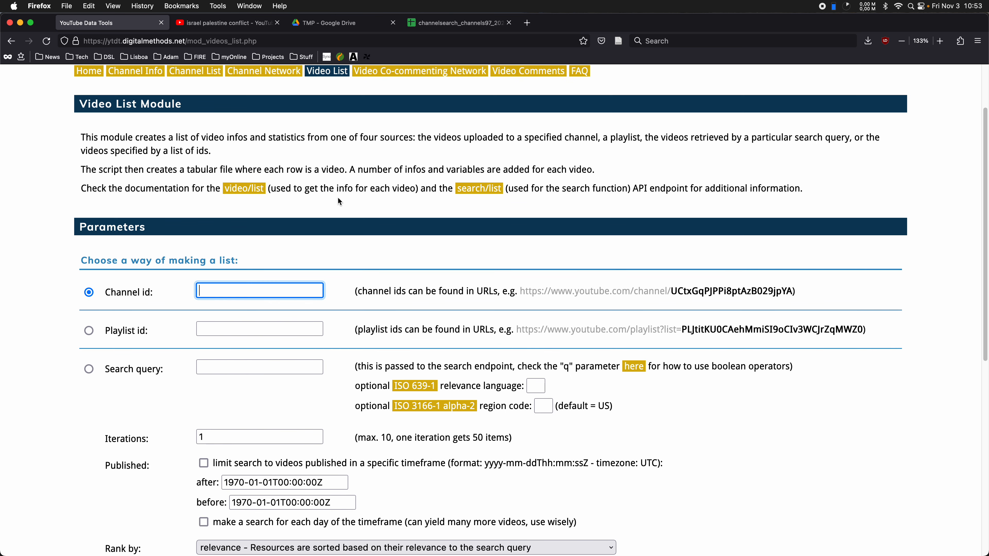
scroll(365, 167, up, 3)
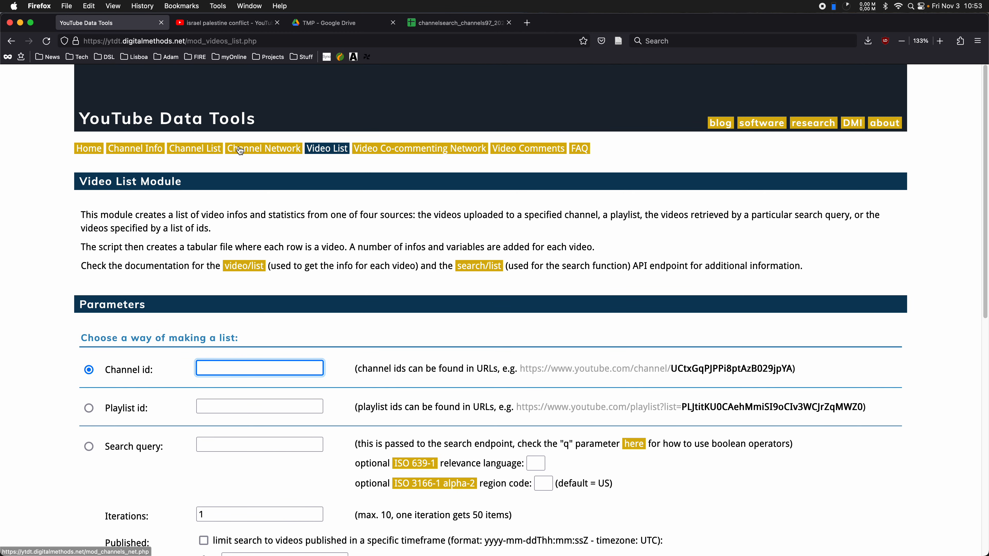
Step: Glance at the channel spreadsheet, return to YouTube Data Tools and review the Channel List module's search, manual selection and output options
click(468, 27)
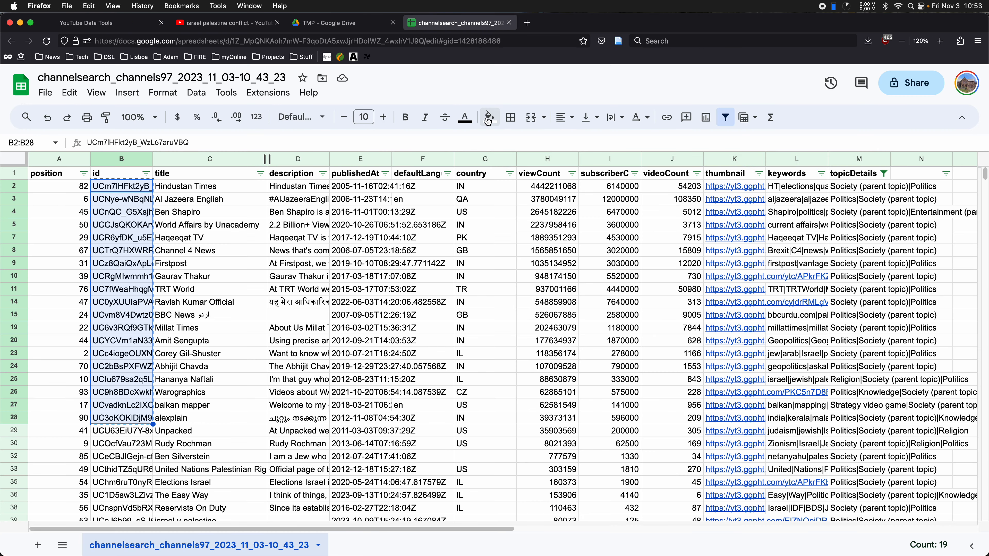
click(119, 29)
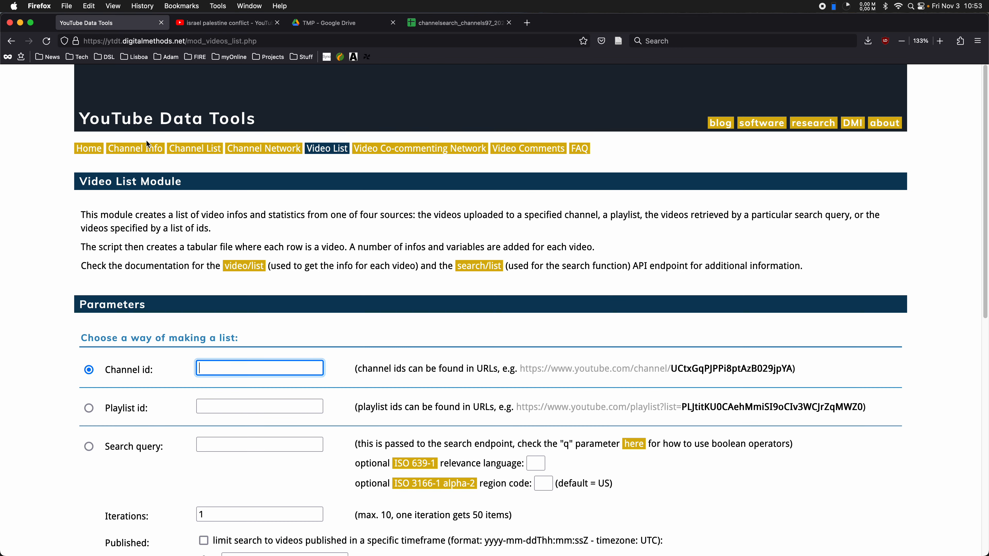
click(147, 156)
click(203, 149)
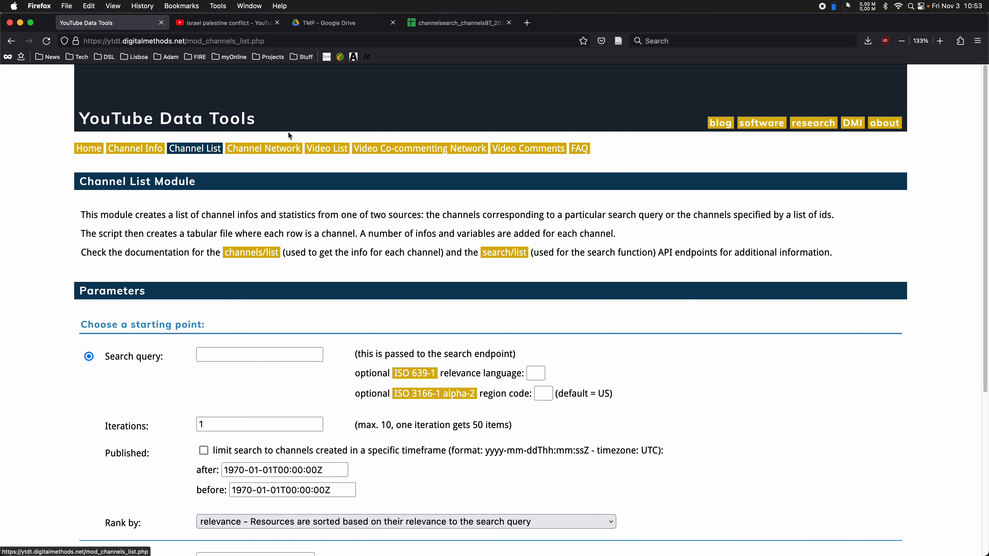
scroll(380, 153, down, 5)
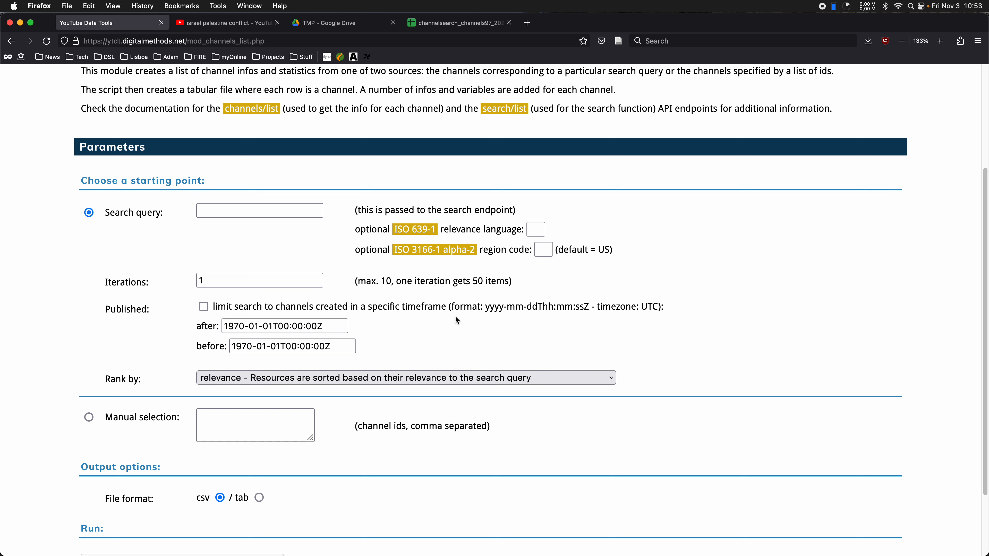
scroll(461, 321, down, 2)
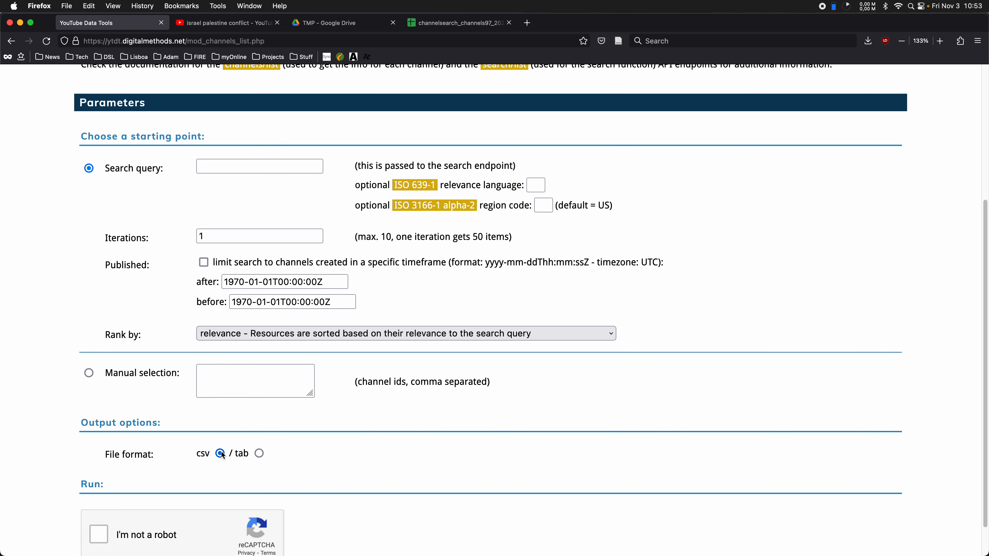
scroll(278, 455, down, 1)
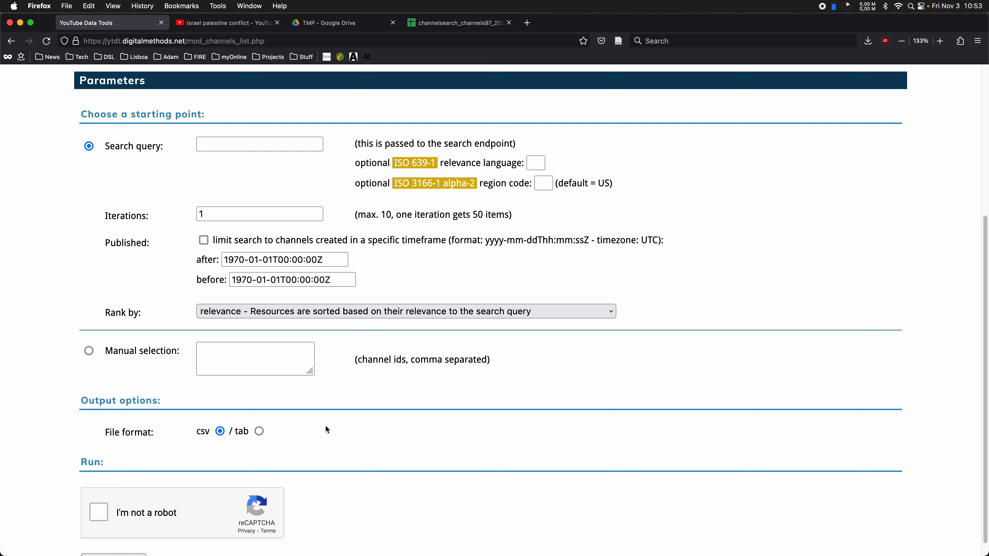